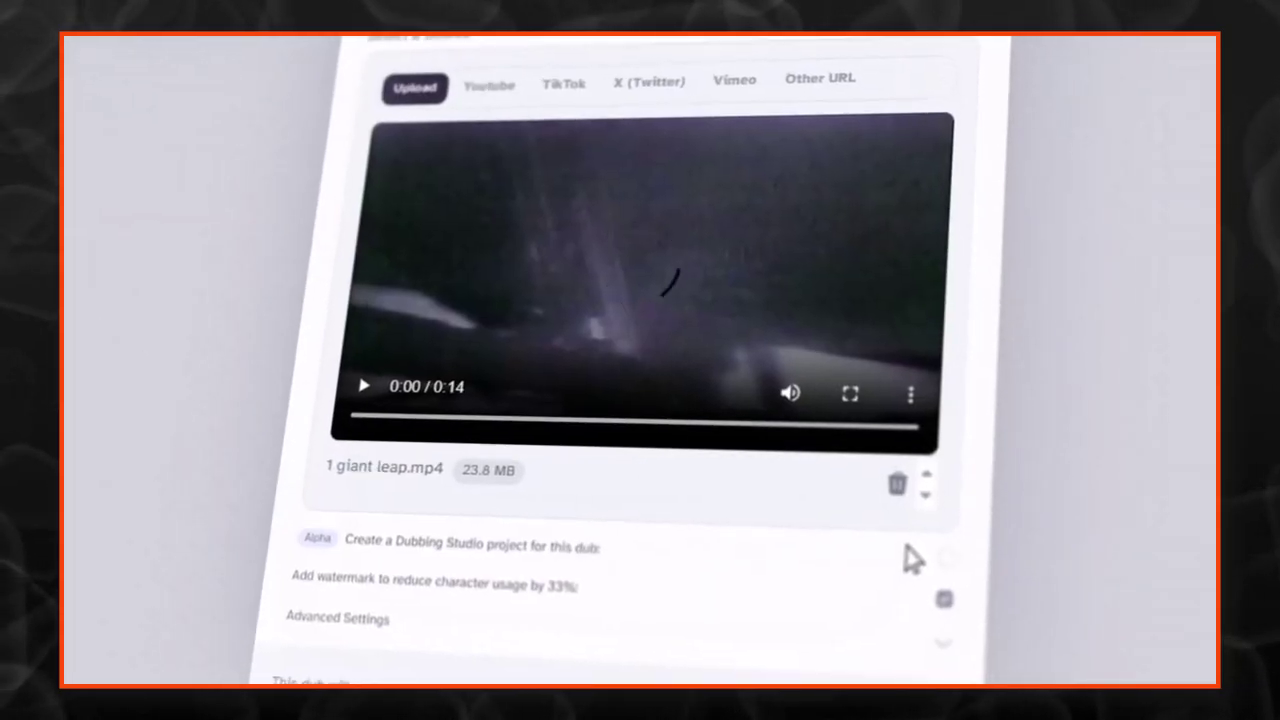
Step: Choose Chinese as the dub's target language and start creating the dub
left_click(963, 98)
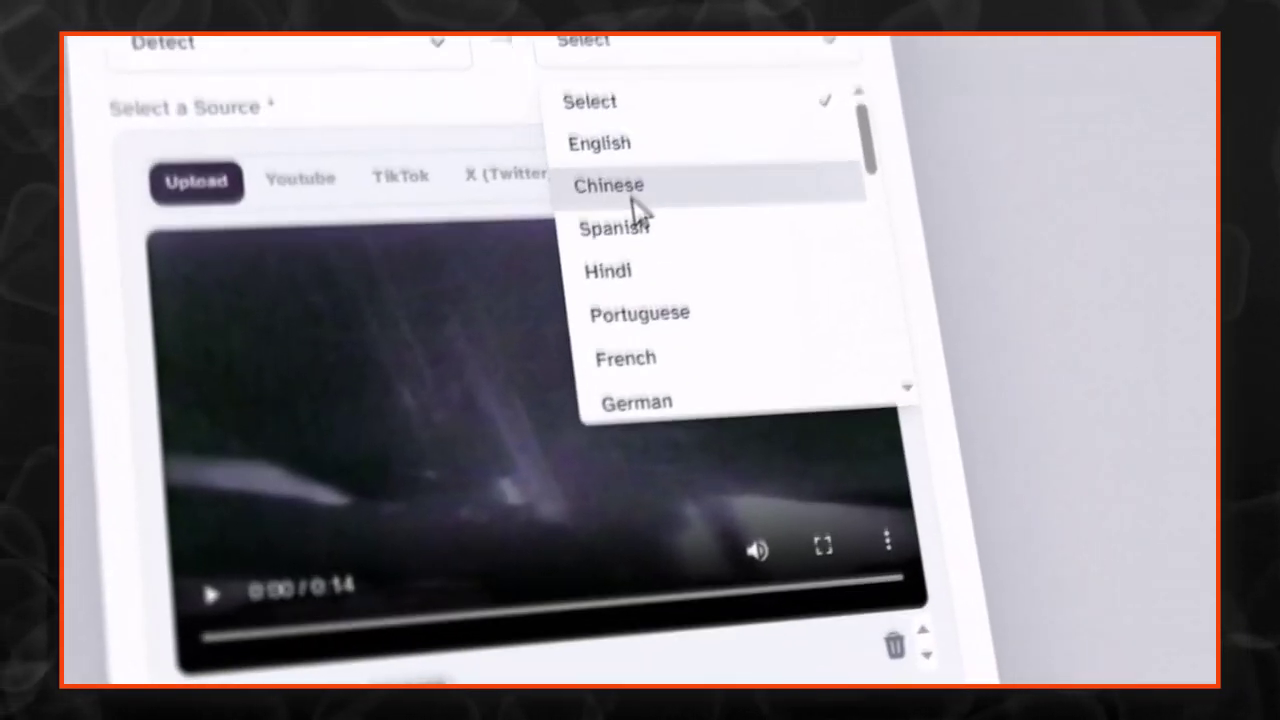
left_click(580, 224)
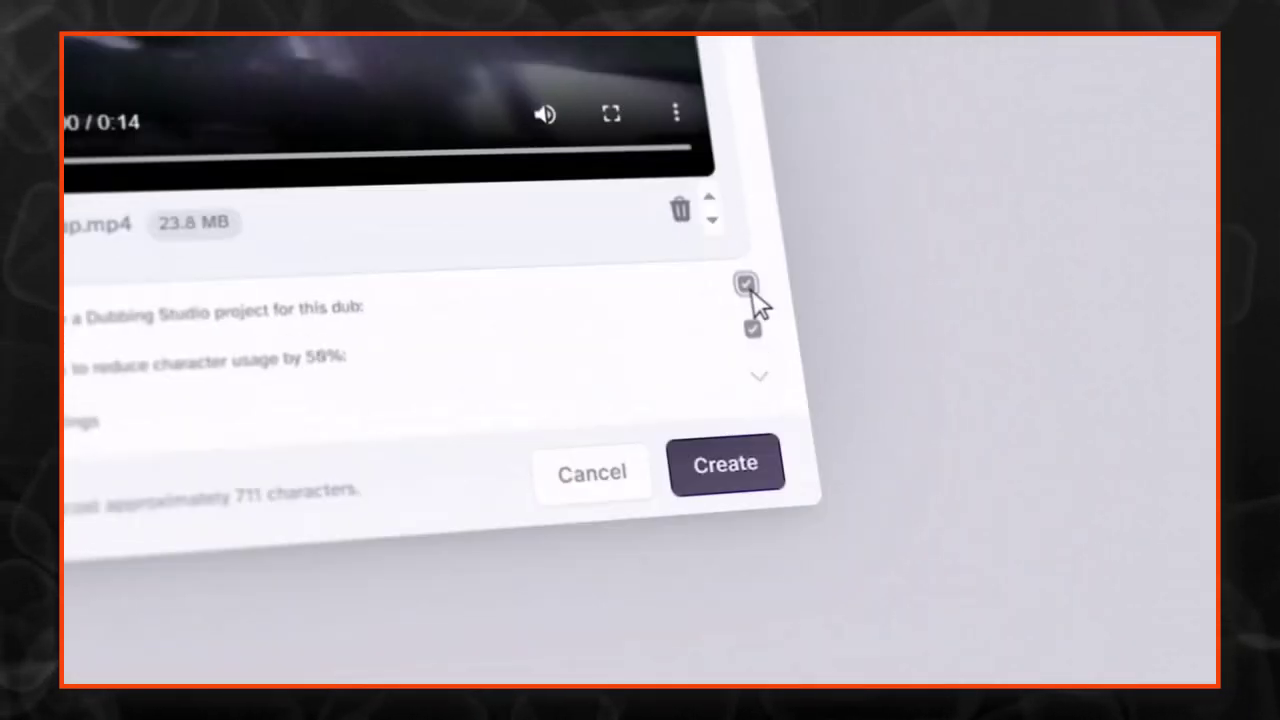
left_click(768, 480)
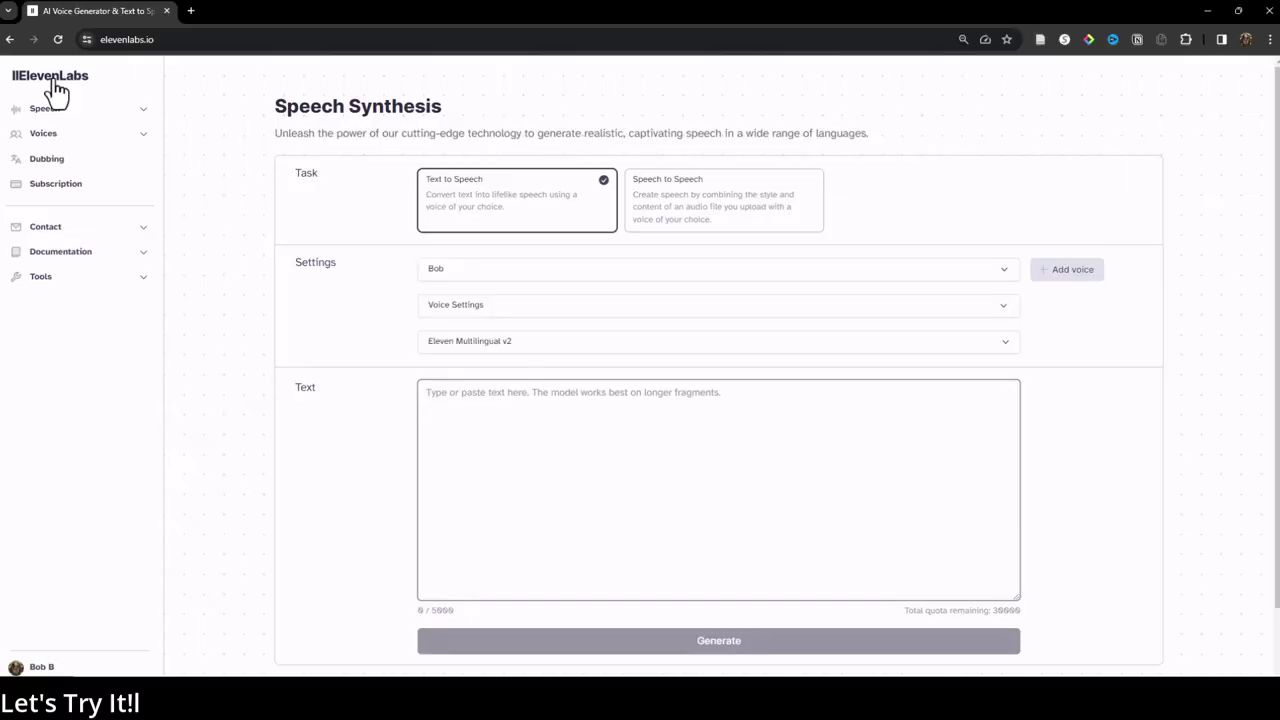
Step: Create a dub named 'Dubbing Studio Test 1' with English source and Chinese target
left_click(47, 168)
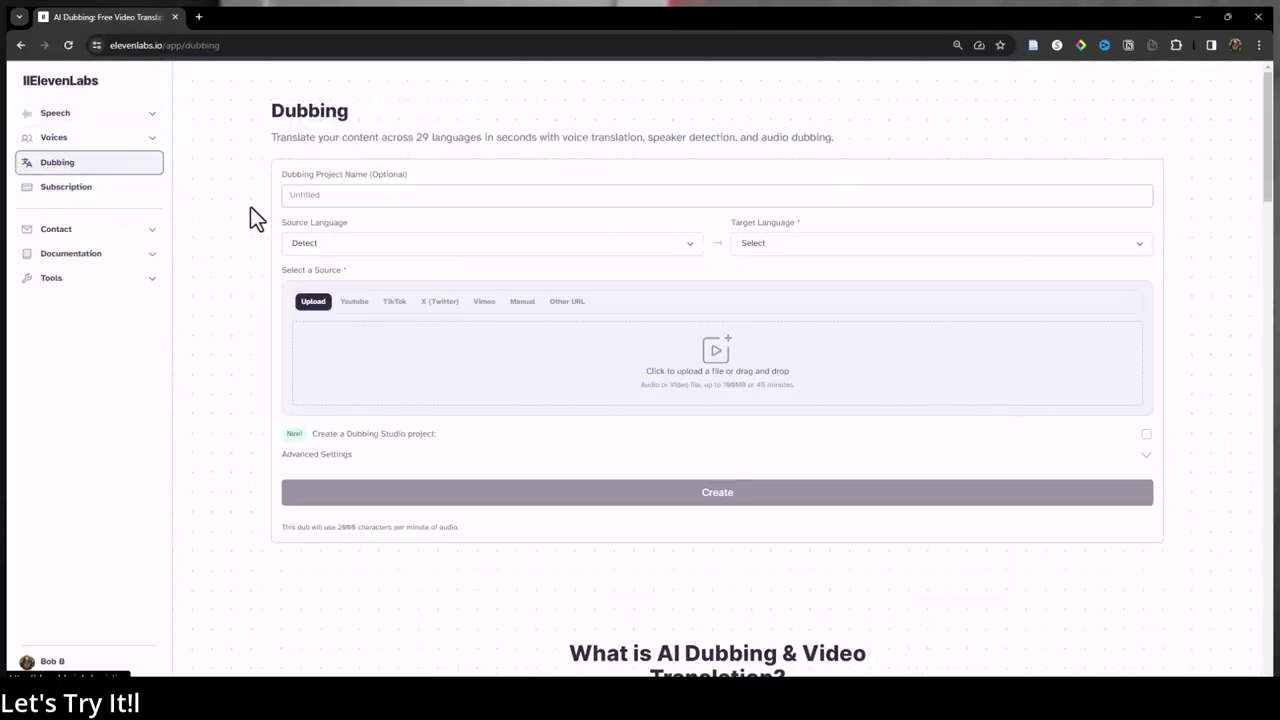
left_click(312, 197)
type("Dubbing Studio Test")
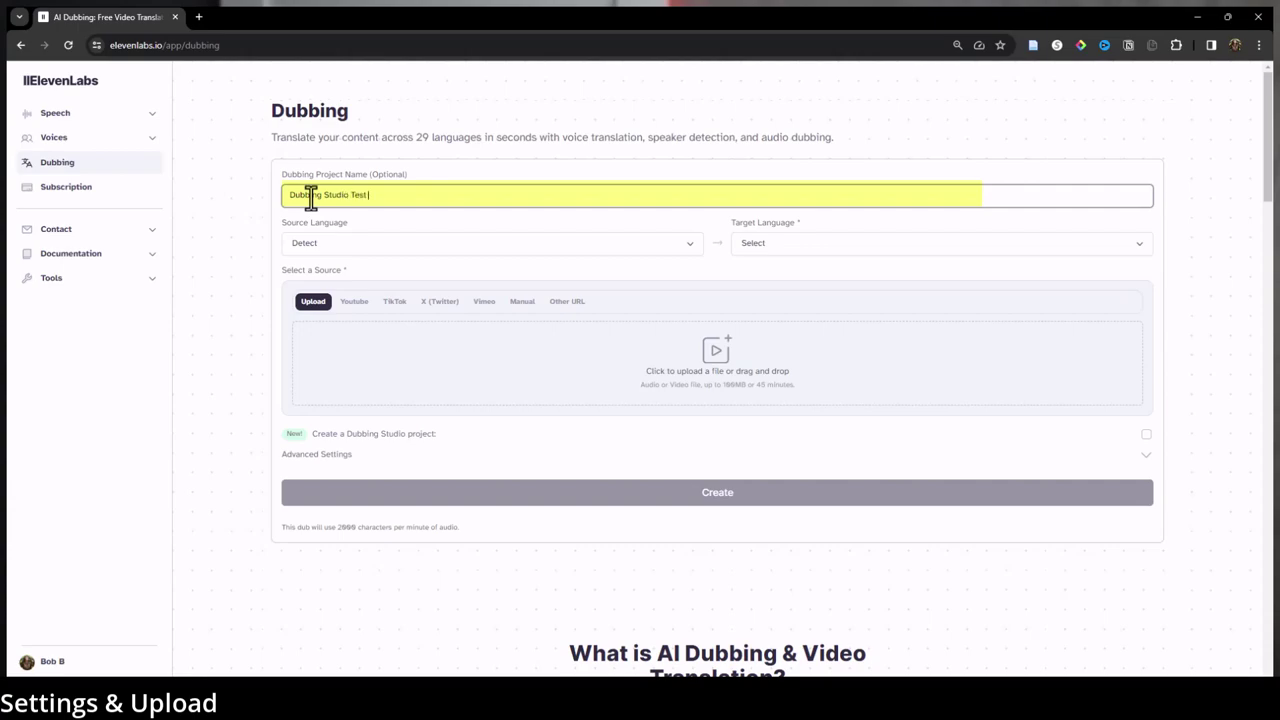
type(" 1")
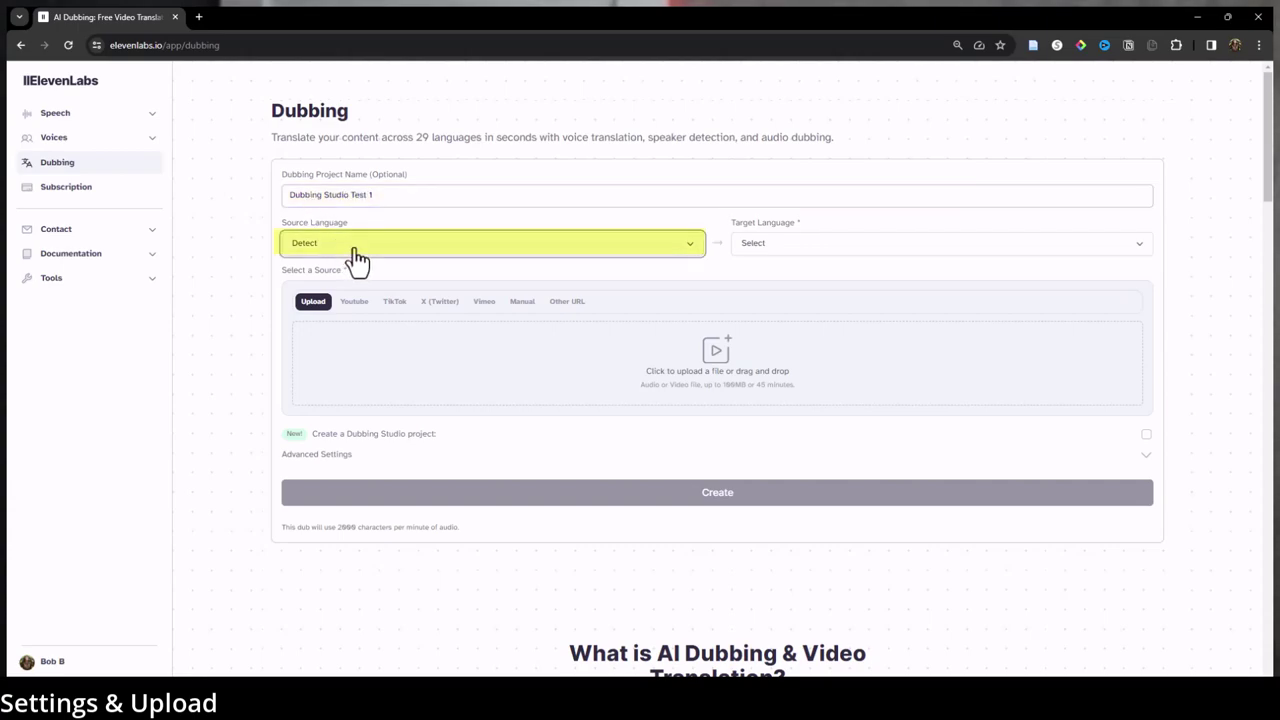
left_click(350, 248)
left_click(337, 291)
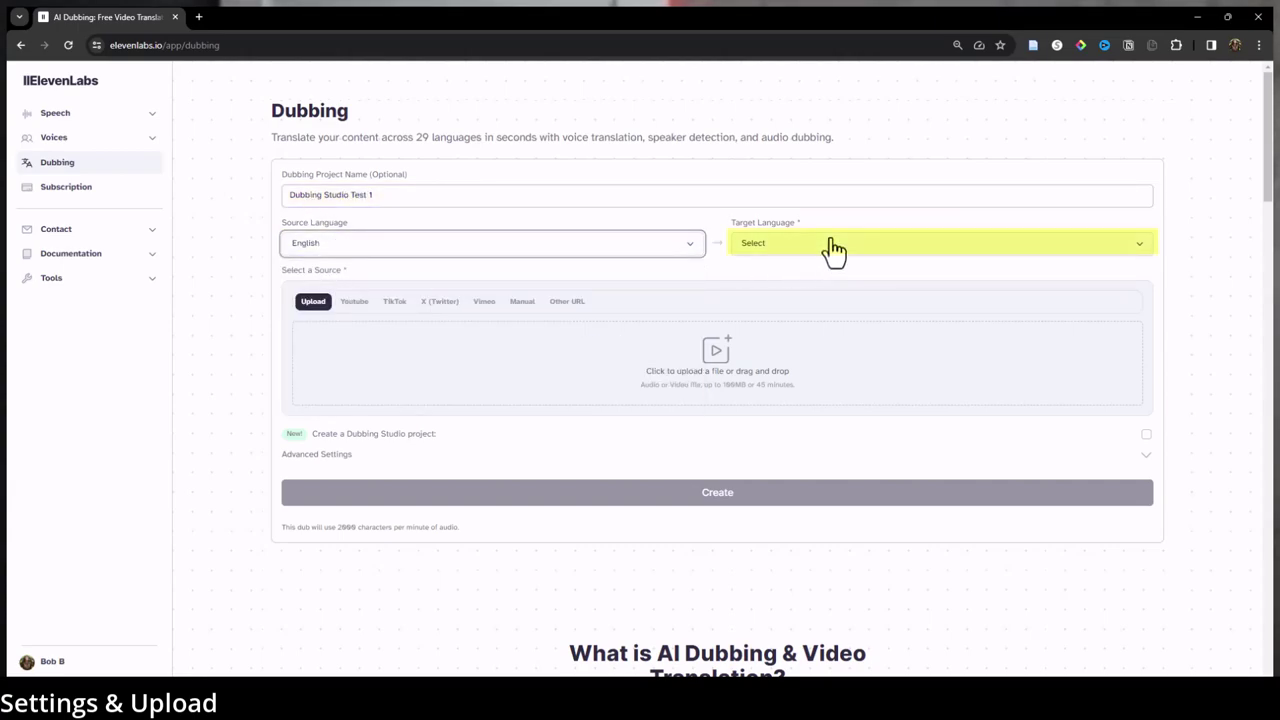
left_click(829, 251)
left_click(783, 310)
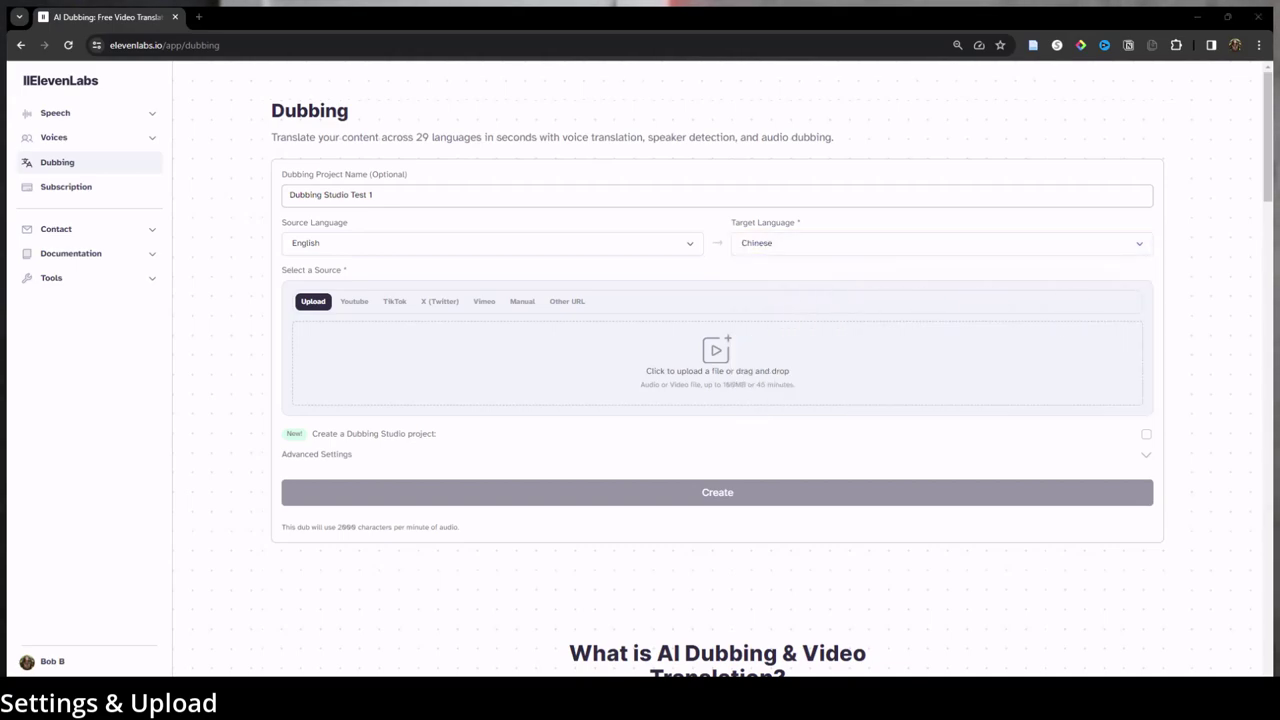
Step: Upload the source video, expand Advanced Settings and create the Dubbing Studio project
left_click_drag(900, 330, 679, 379)
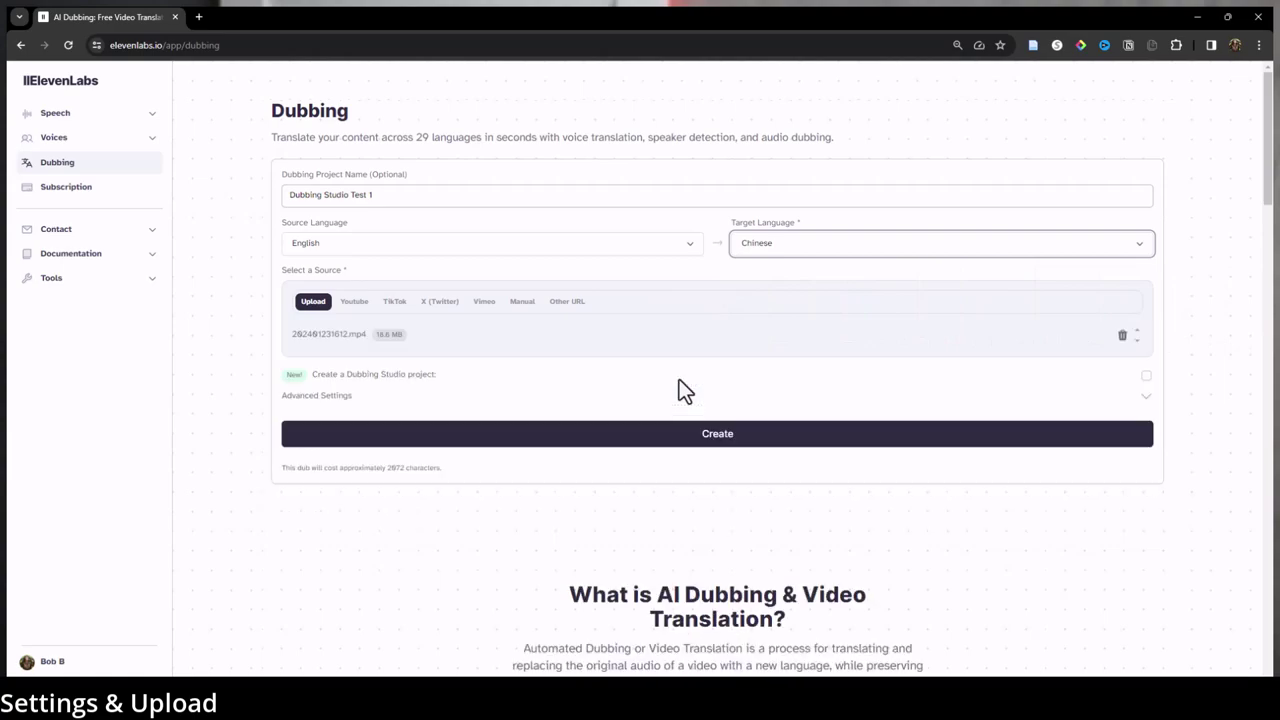
scroll(229, 423, "down", 5)
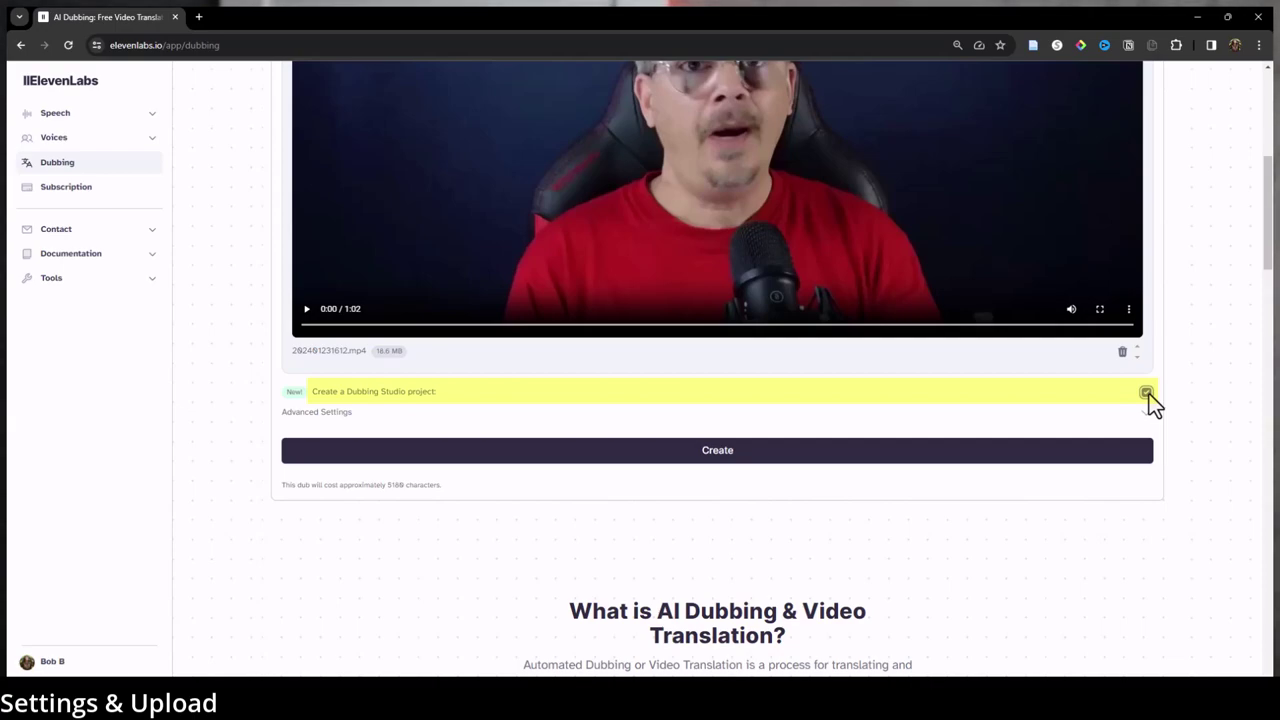
left_click(1147, 416)
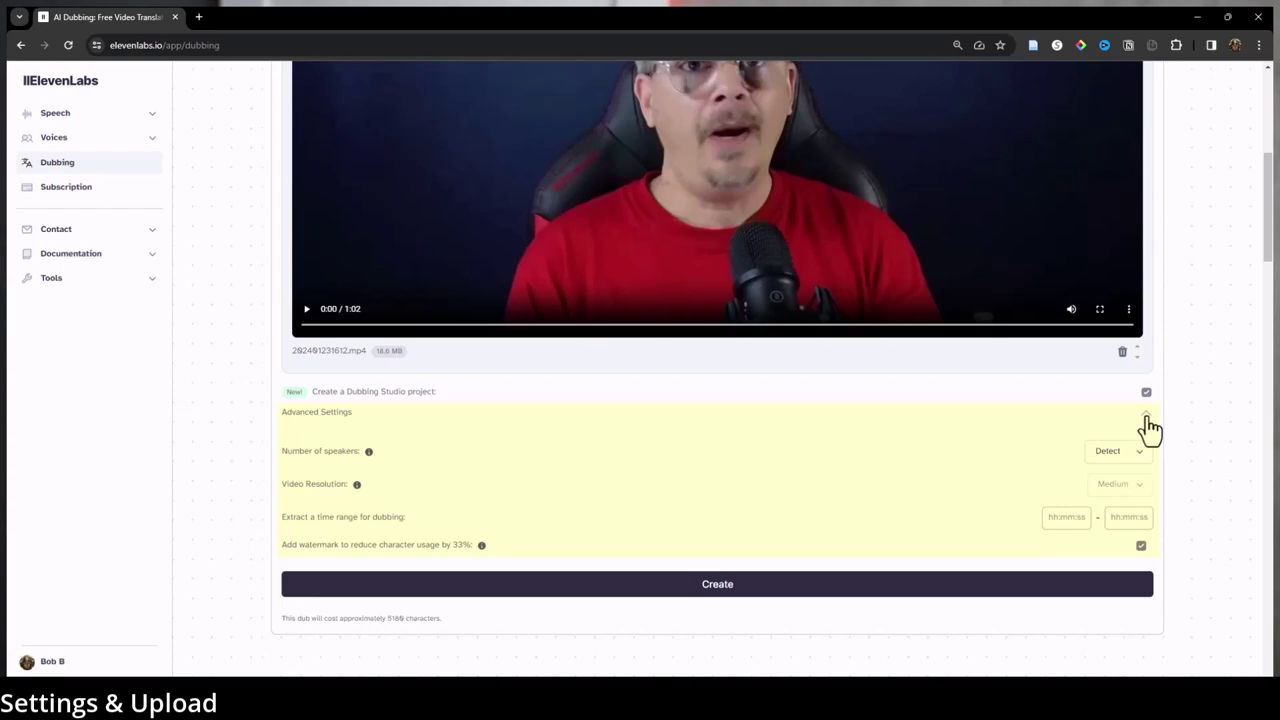
left_click(648, 585)
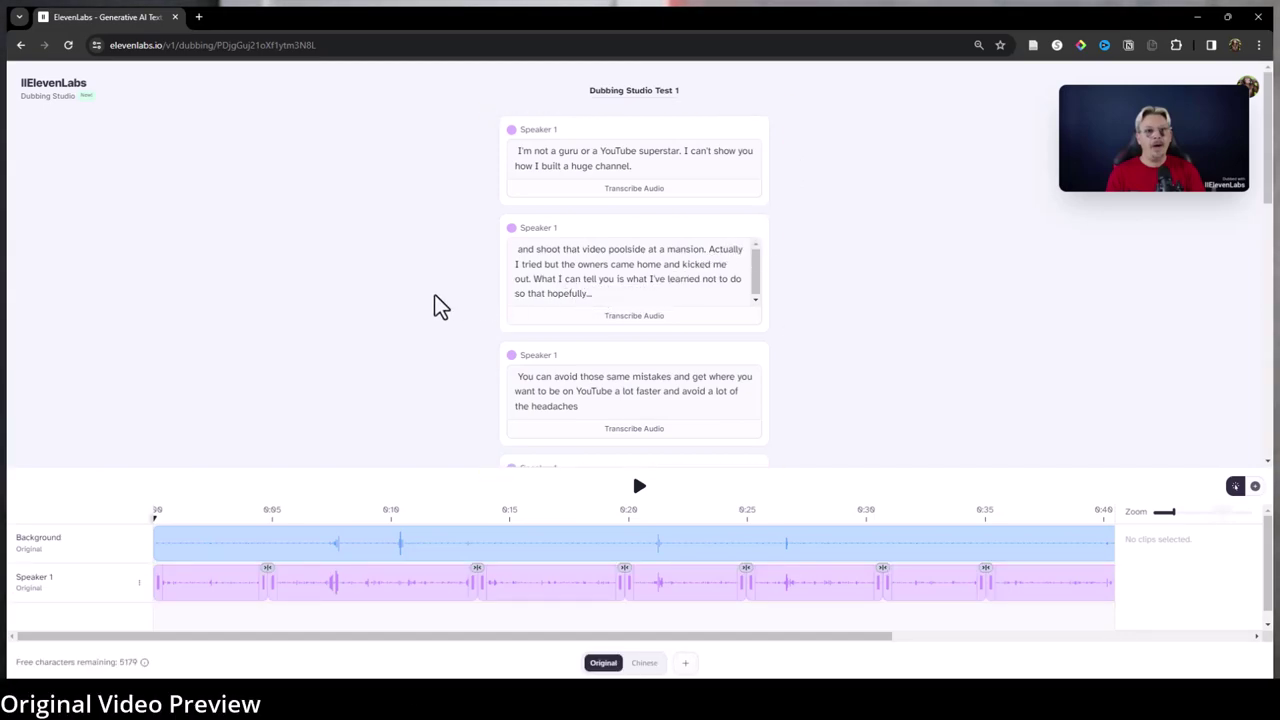
Step: Play the original video, rewind the playhead to the start, and switch to Chinese
left_click(640, 488)
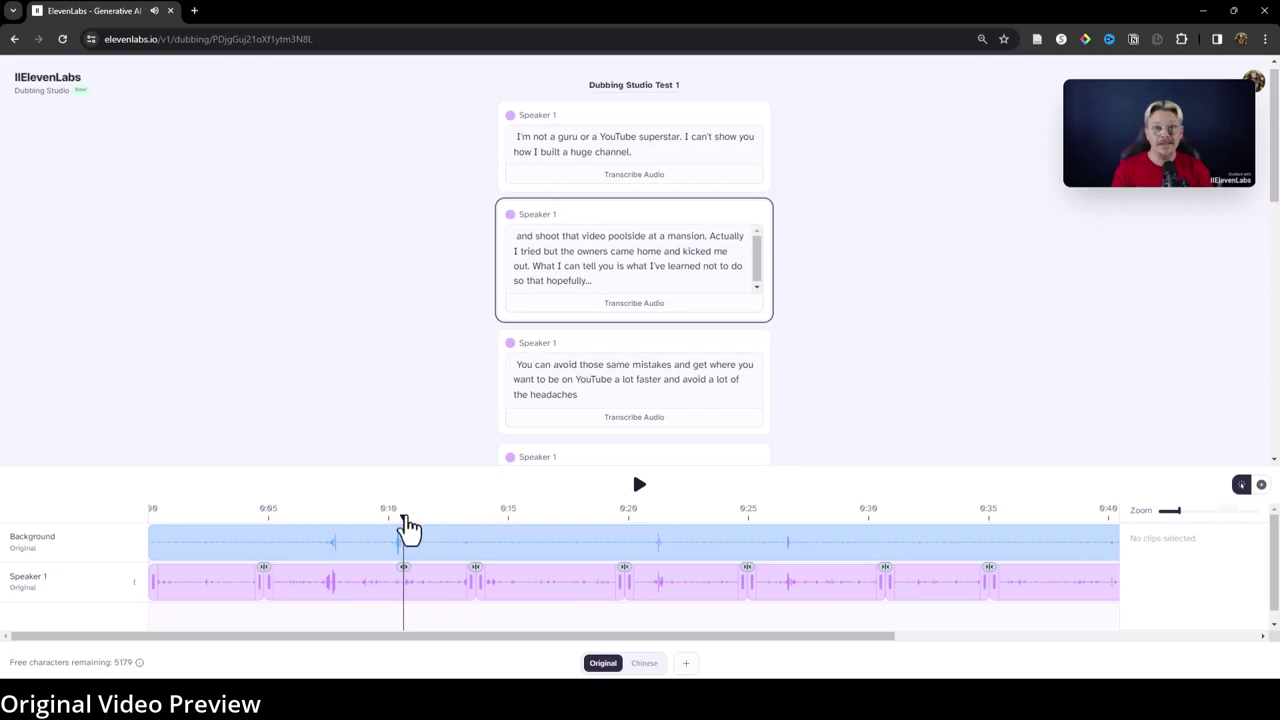
left_click_drag(403, 522, 154, 543)
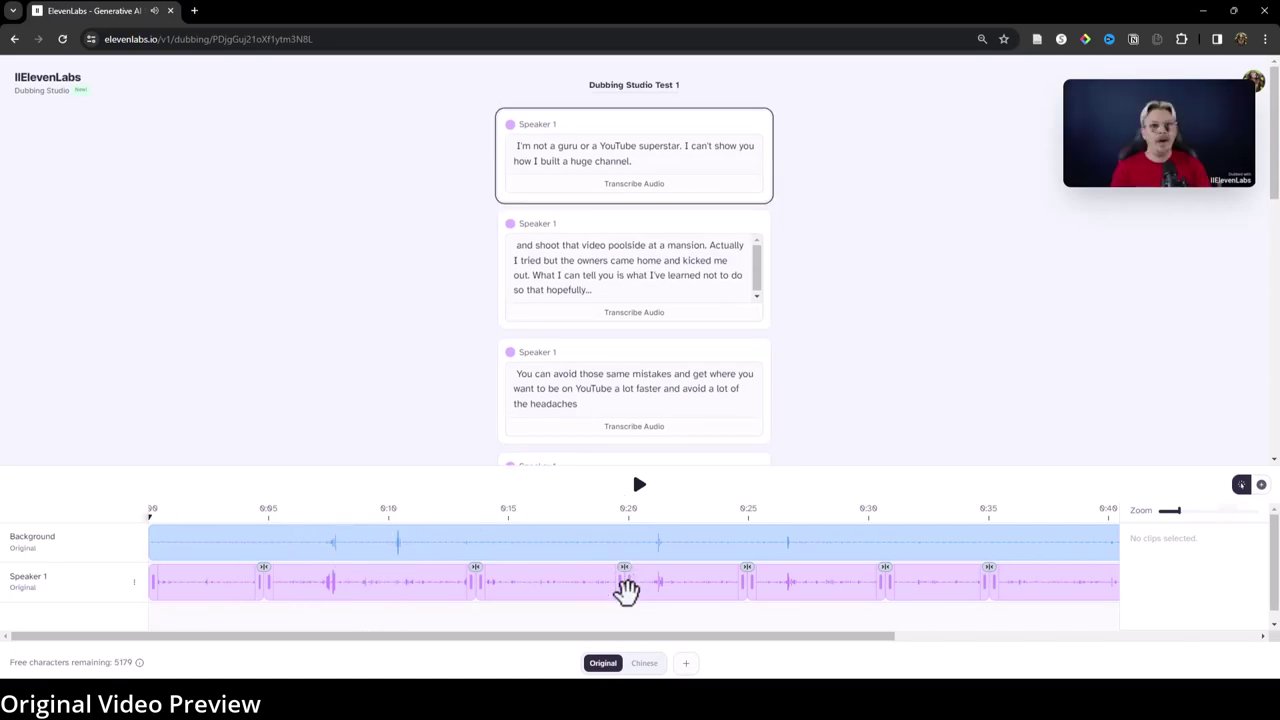
left_click(645, 664)
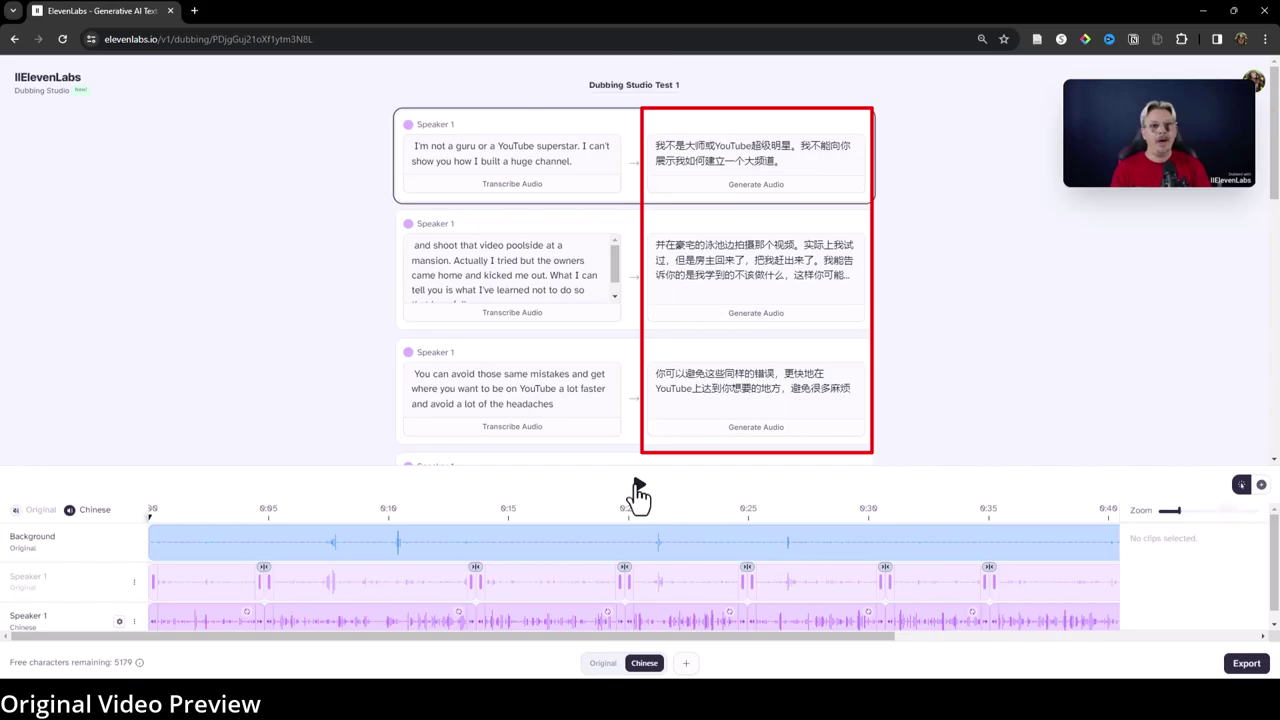
left_click(639, 489)
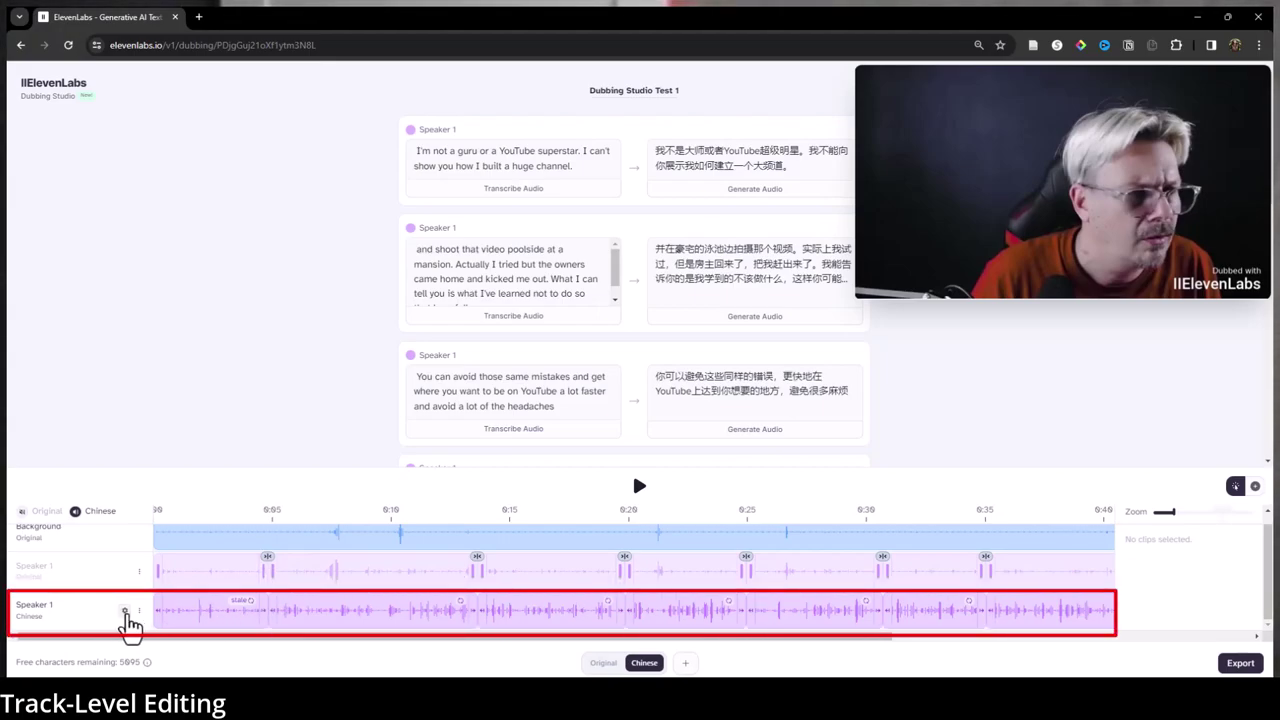
left_click(125, 611)
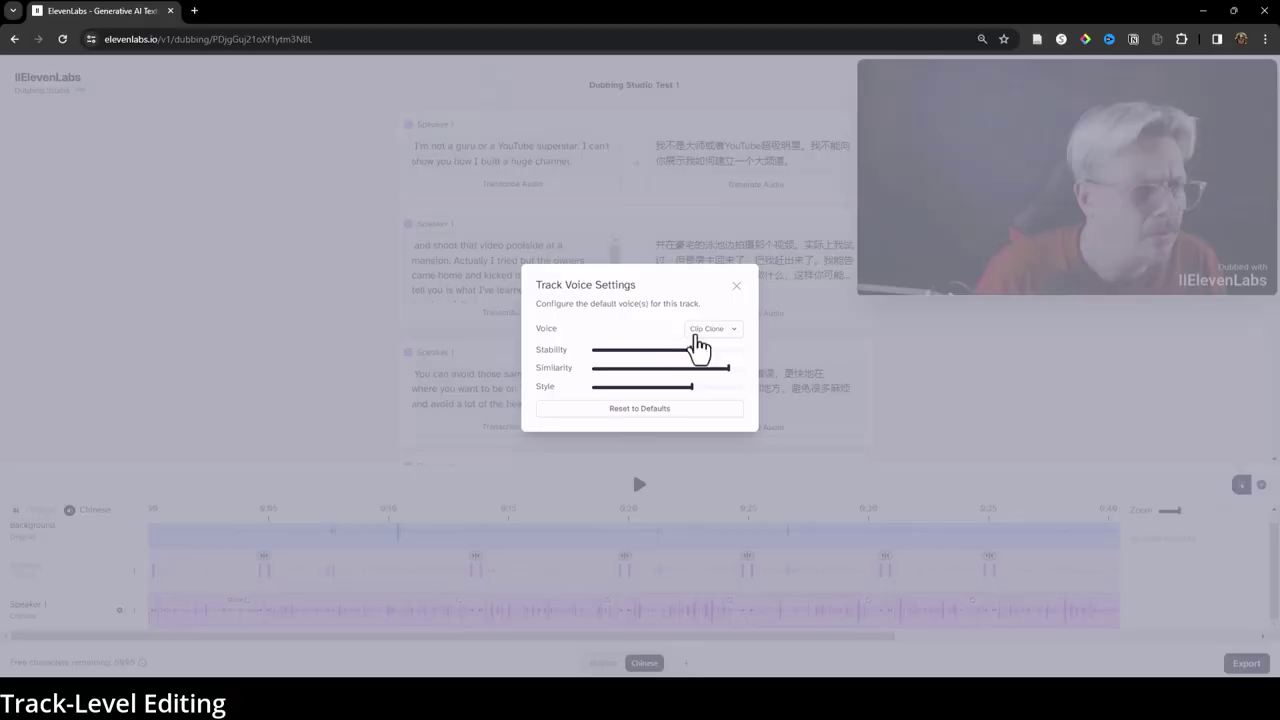
left_click(736, 333)
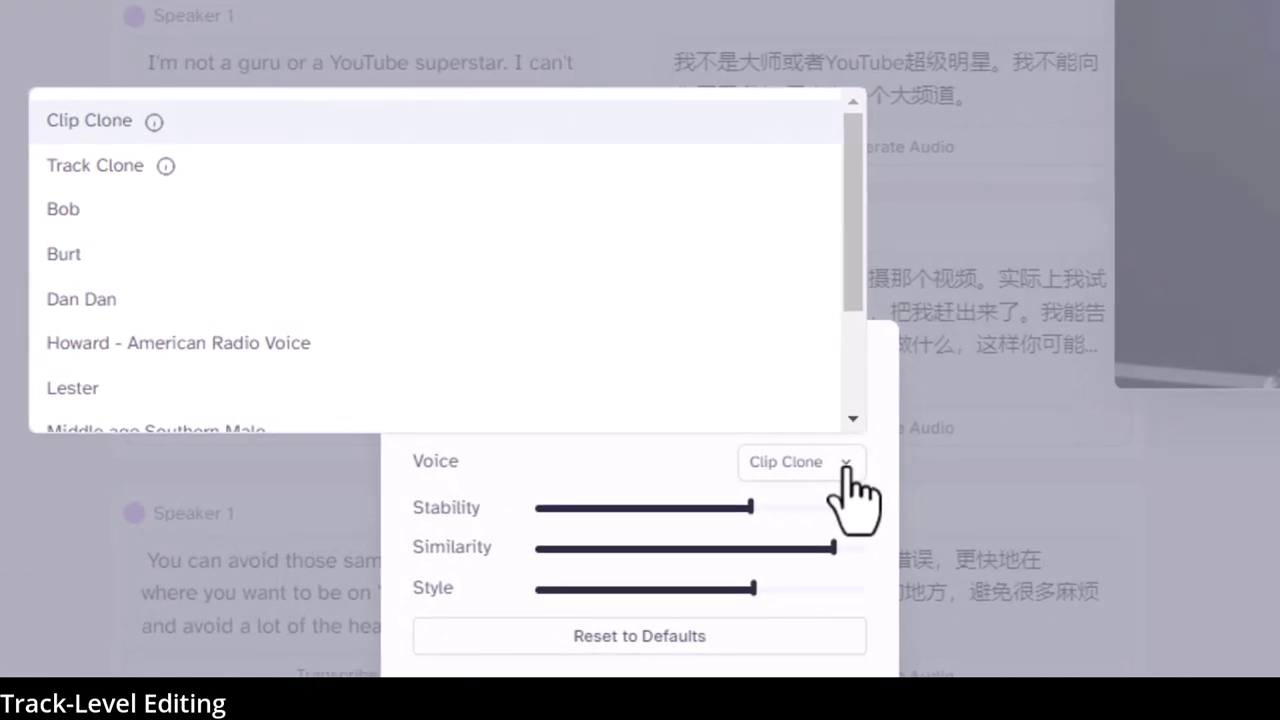
left_click(846, 470)
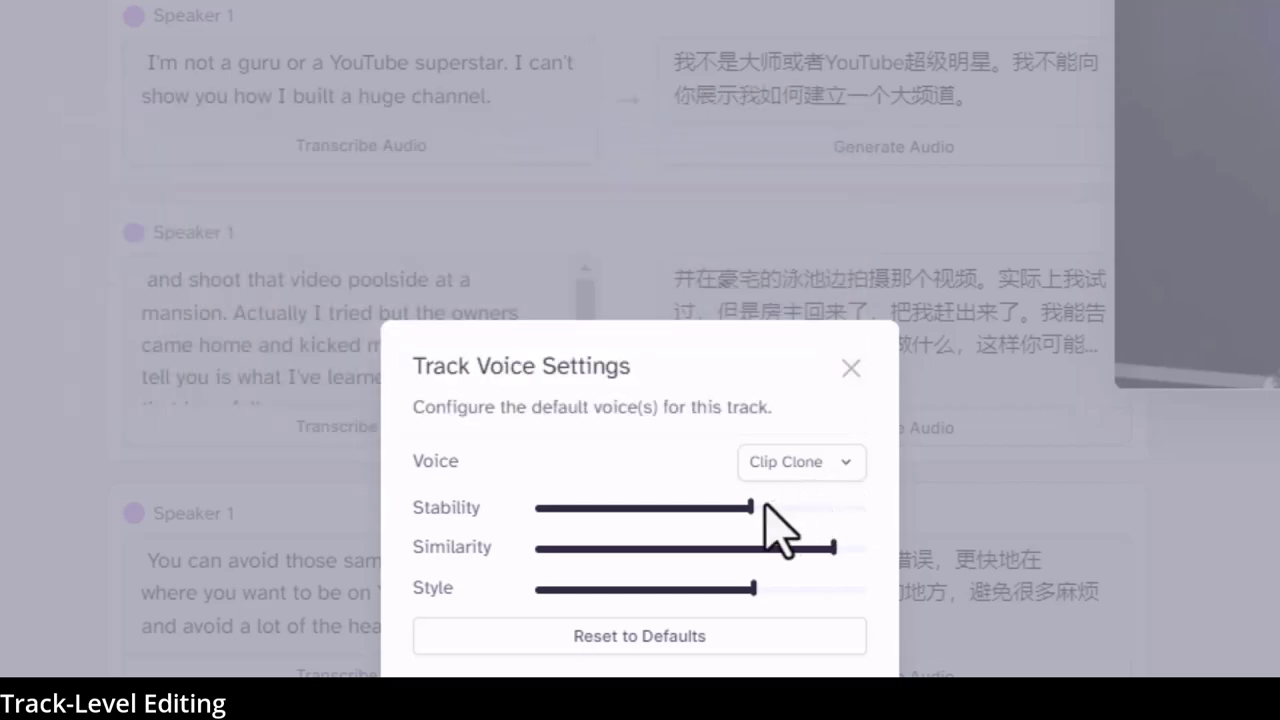
left_click(851, 368)
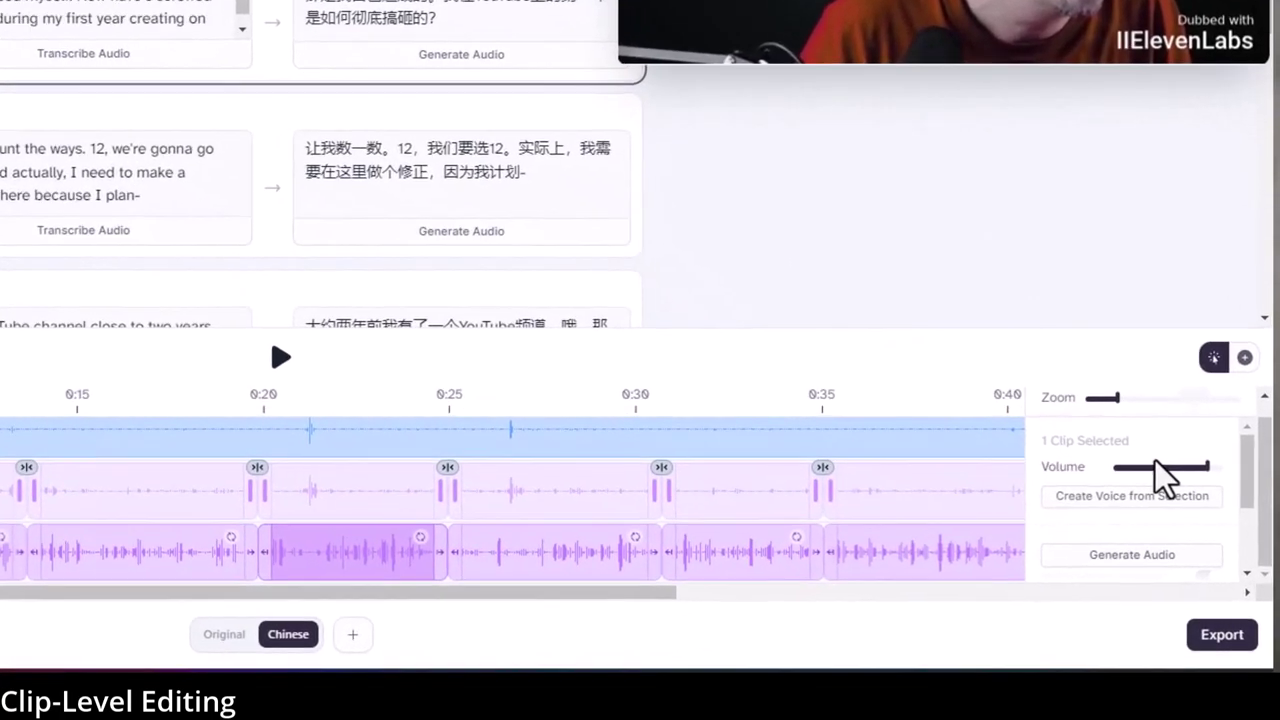
Step: Turn off Inherit track settings for the 0:20–0:25 Chinese clip, keeping Clip Clone voice
scroll(1163, 476, "down", 2)
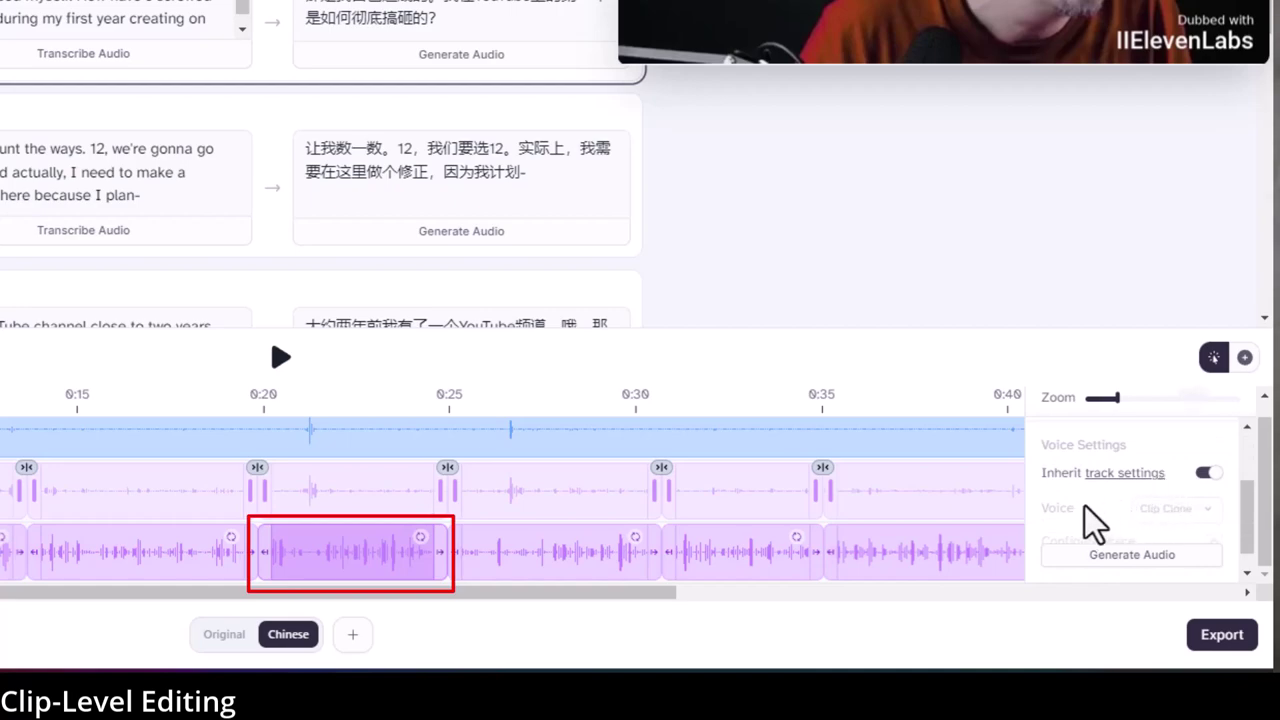
scroll(1100, 520, "down", 1)
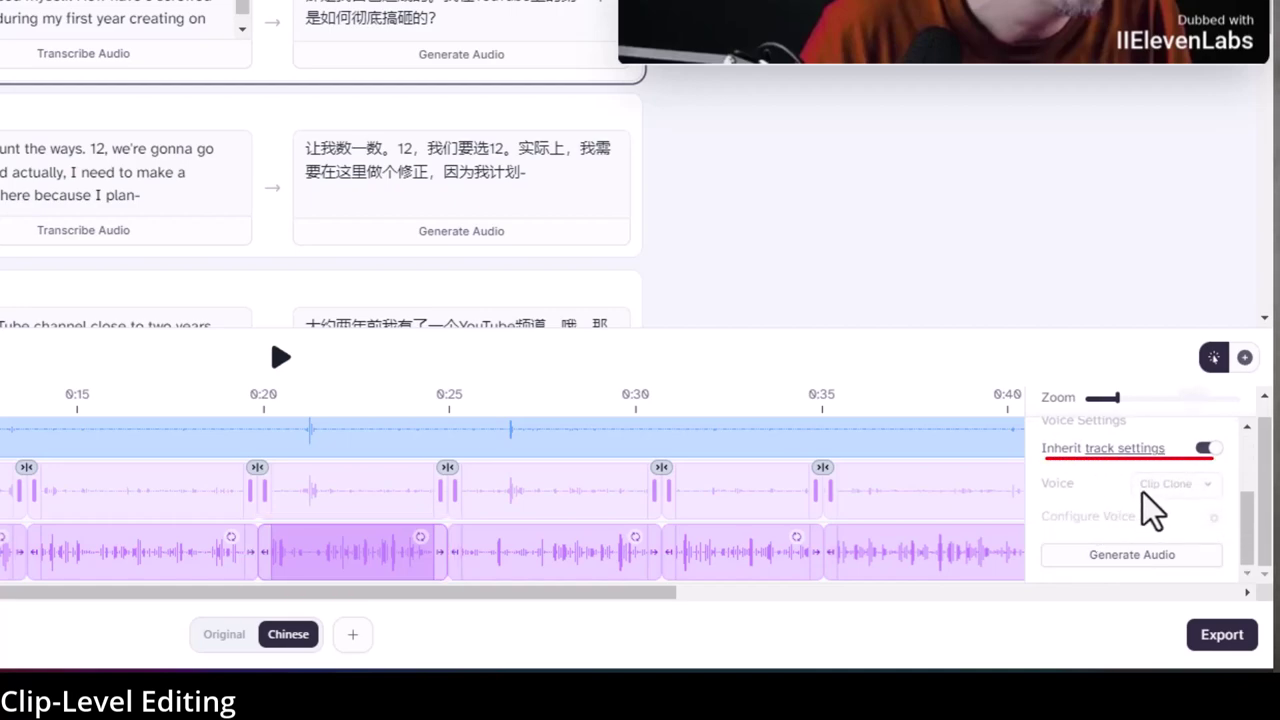
left_click(1212, 450)
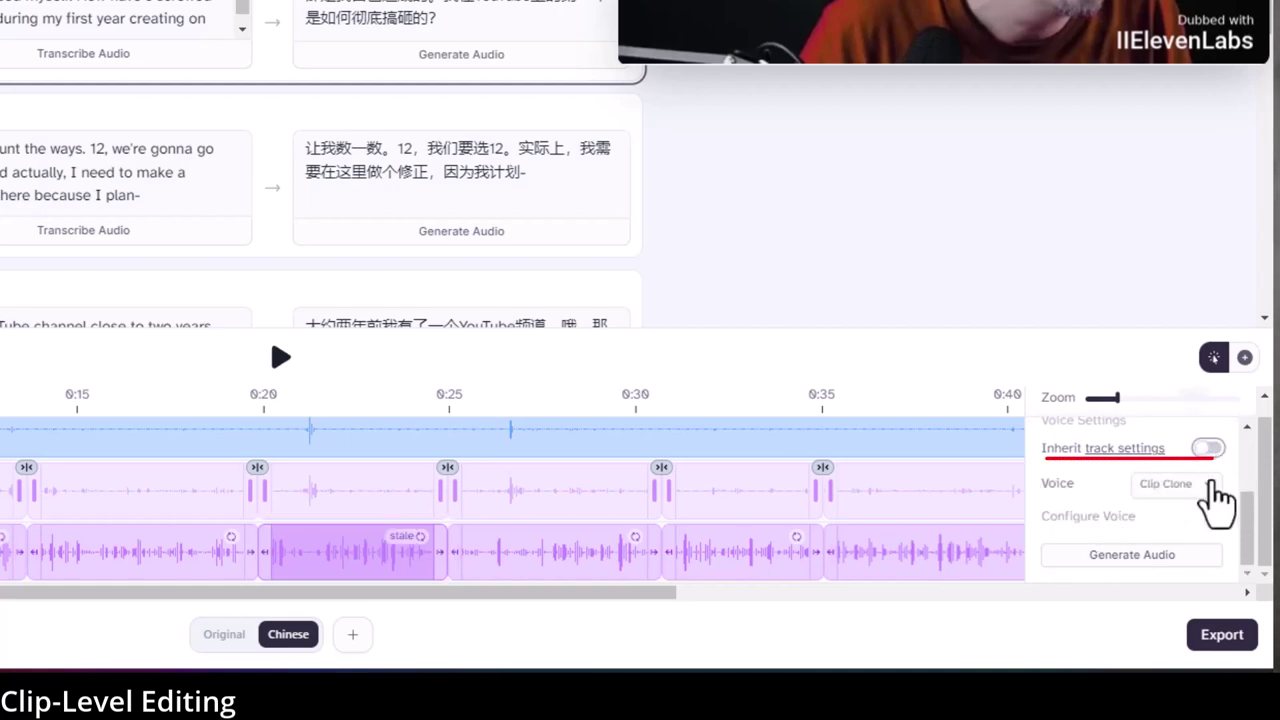
left_click(1208, 486)
left_click(1209, 486)
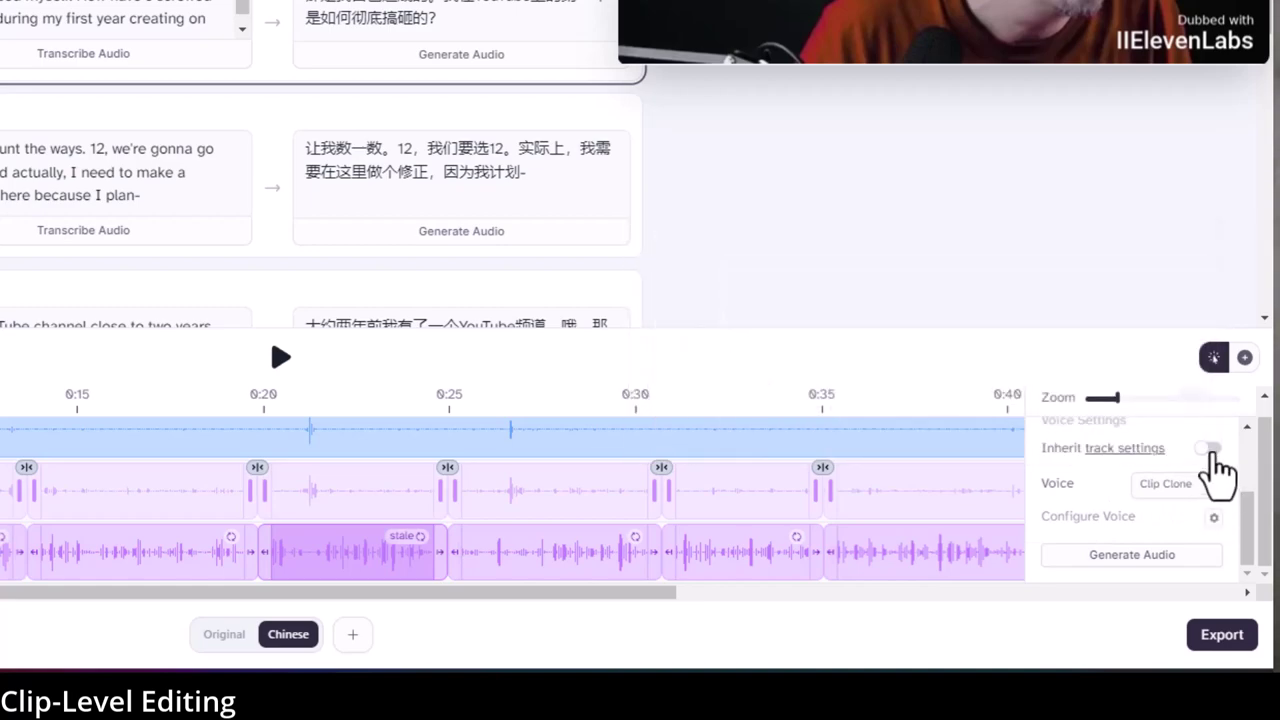
left_click(1206, 448)
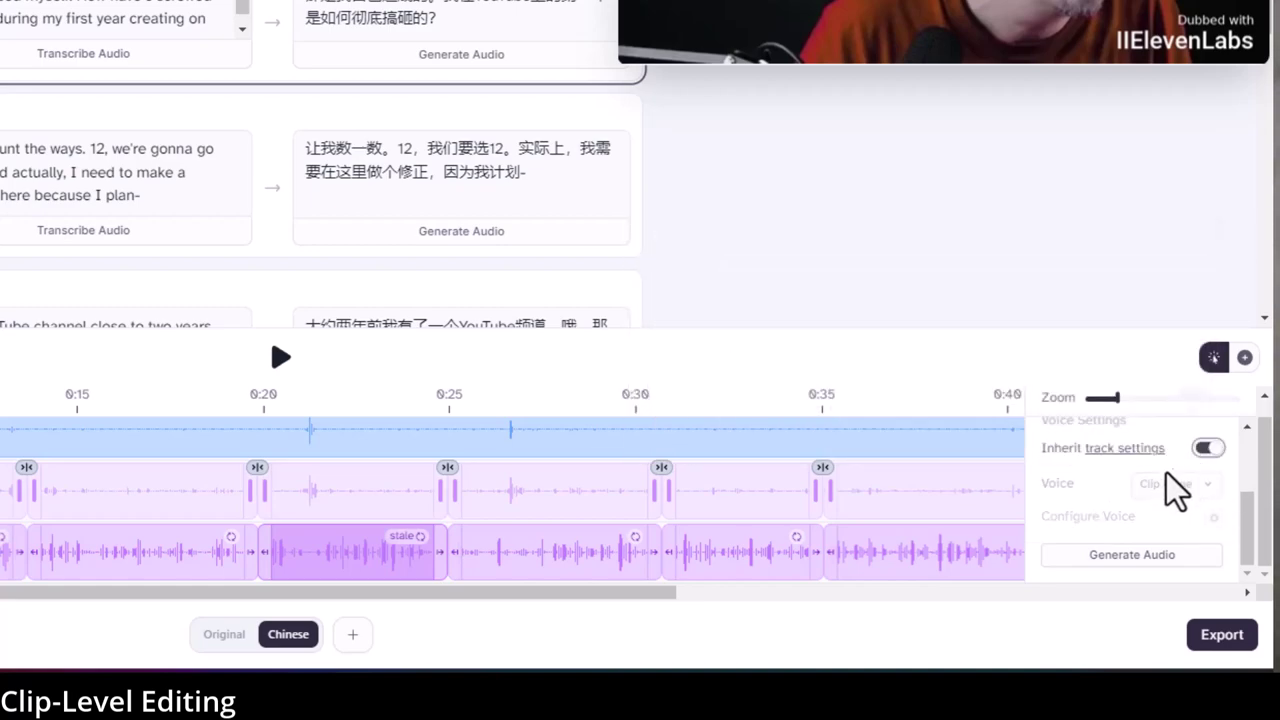
left_click(1208, 449)
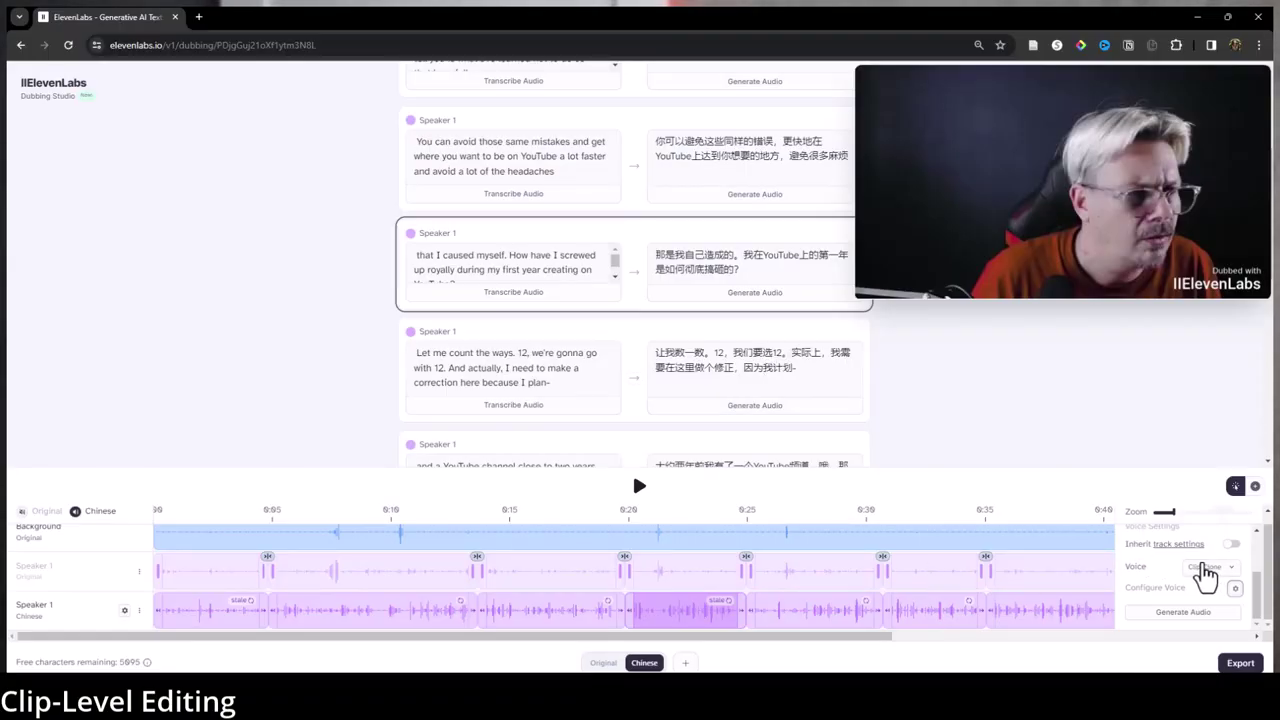
scroll(1205, 570, "up", 3)
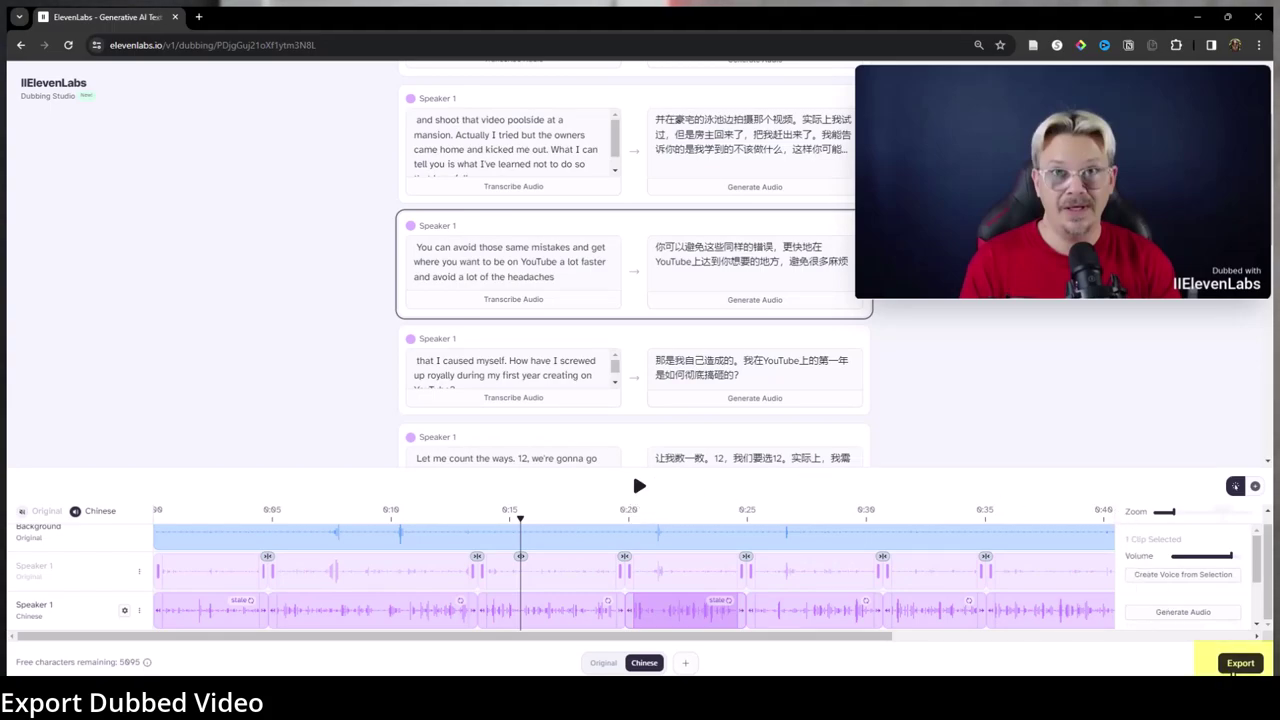
Step: Export the Chinese dub as an MP4 video
left_click(1241, 665)
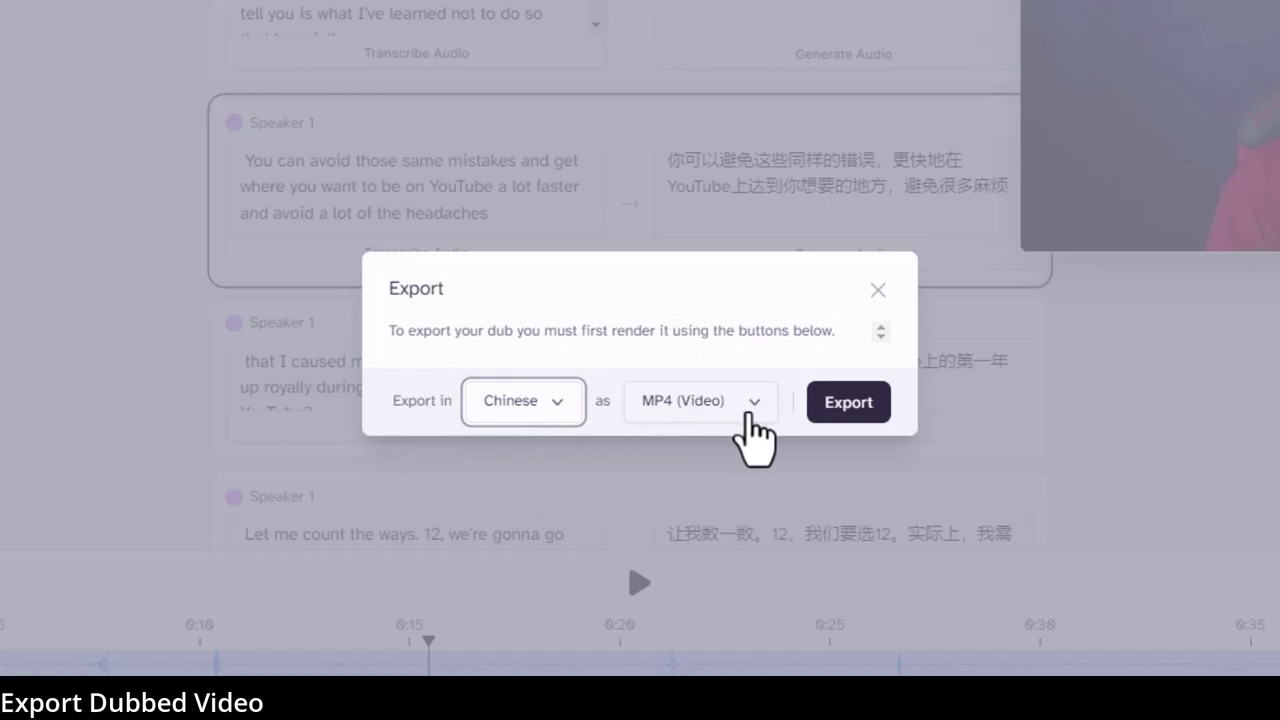
left_click(857, 415)
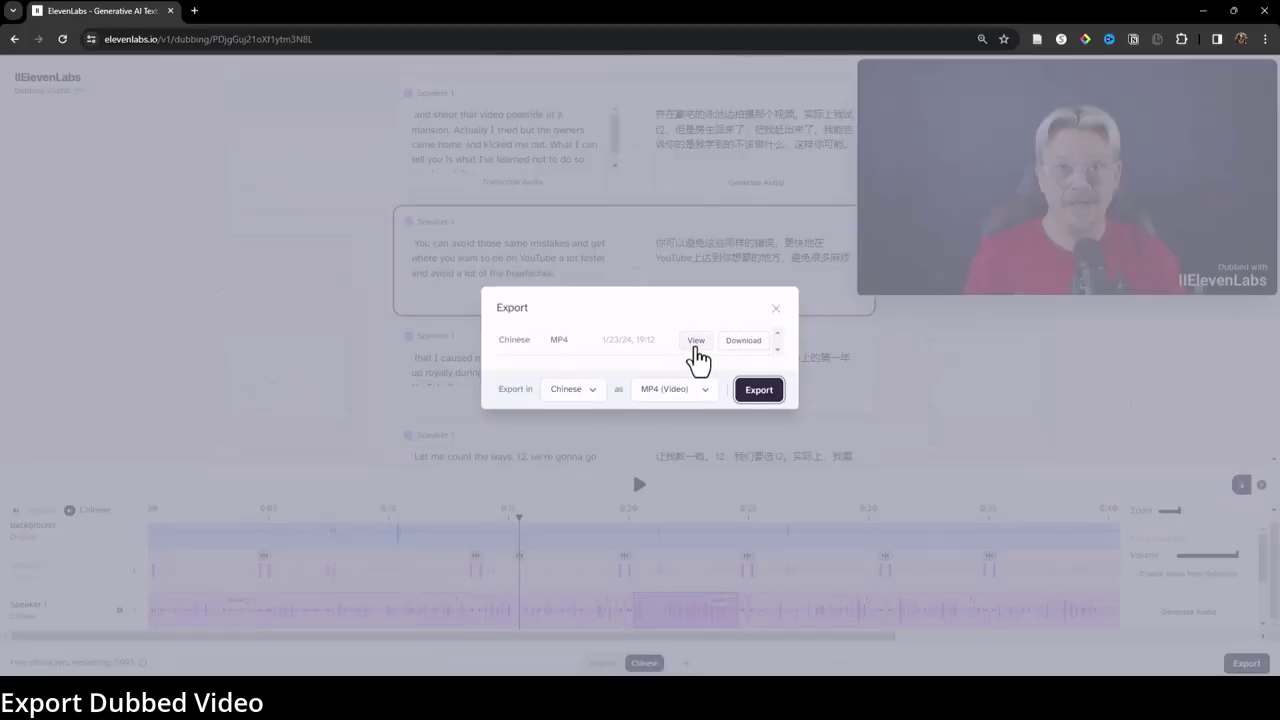
Step: Download the rendered Chinese MP4 export
left_click(750, 343)
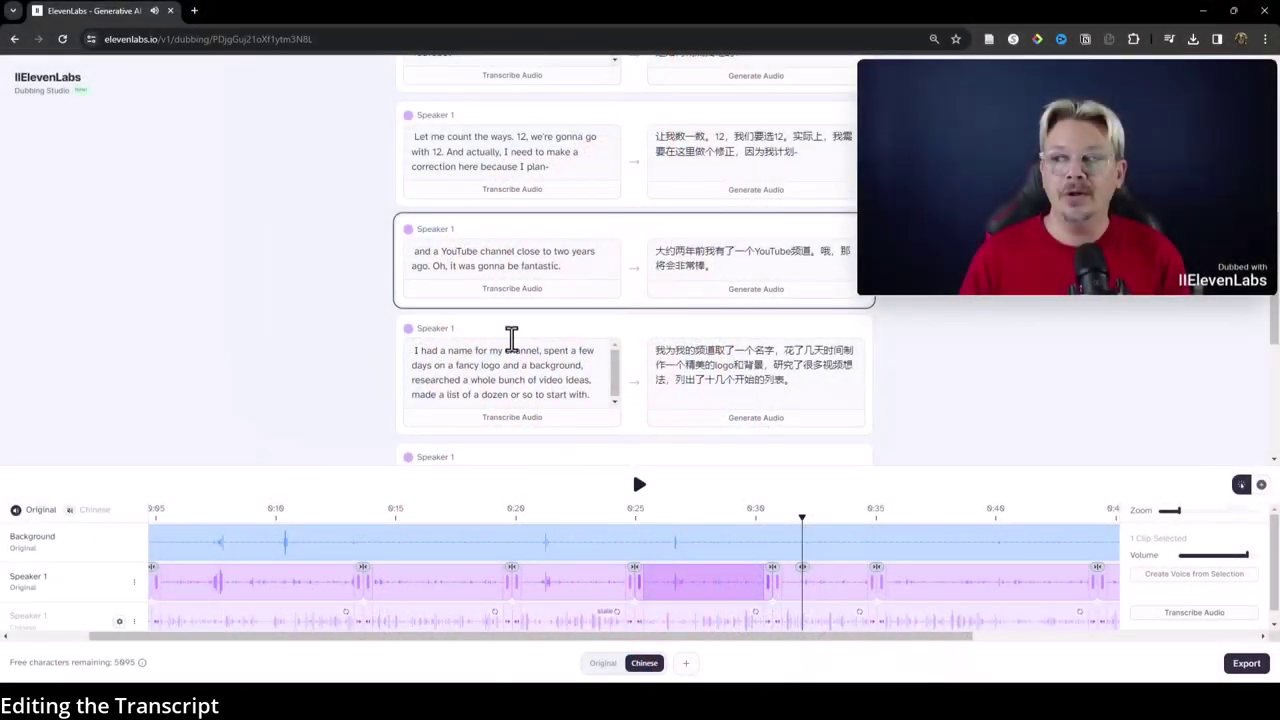
Step: Change 'plan-' to 'planned' and delete the leading 'and' from the next segment
double_click(540, 168)
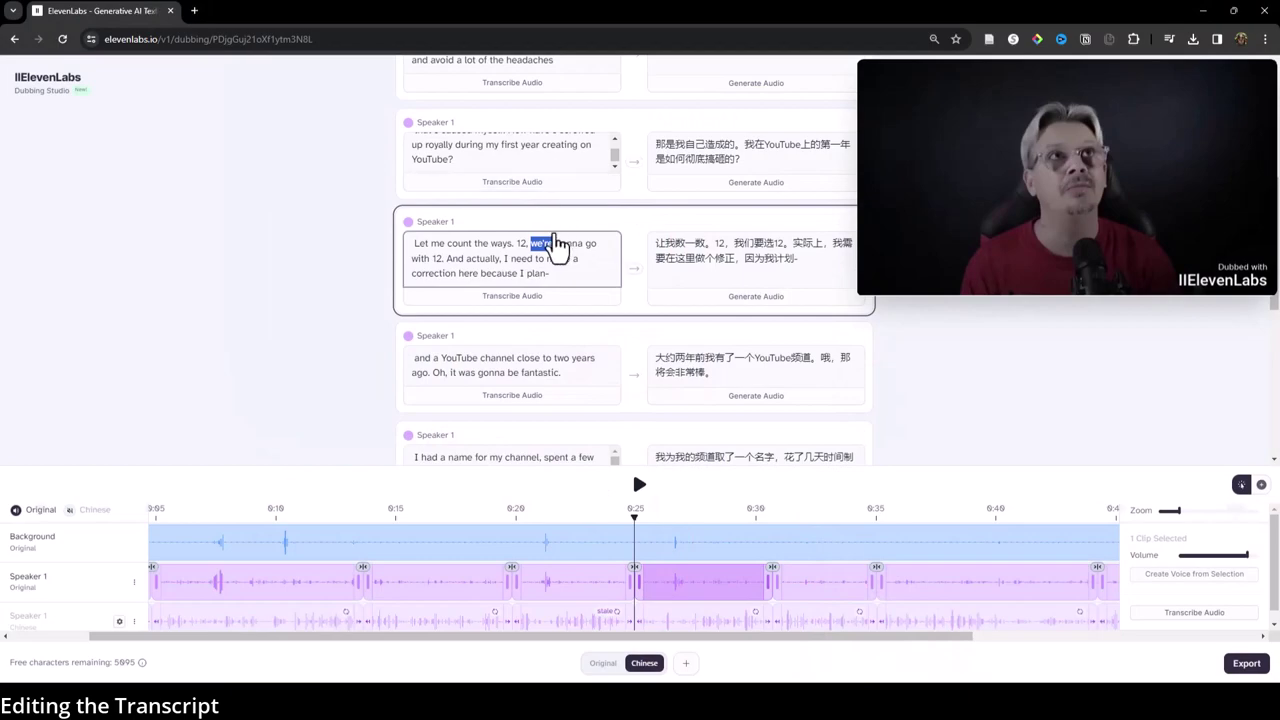
left_click_drag(526, 273, 548, 273)
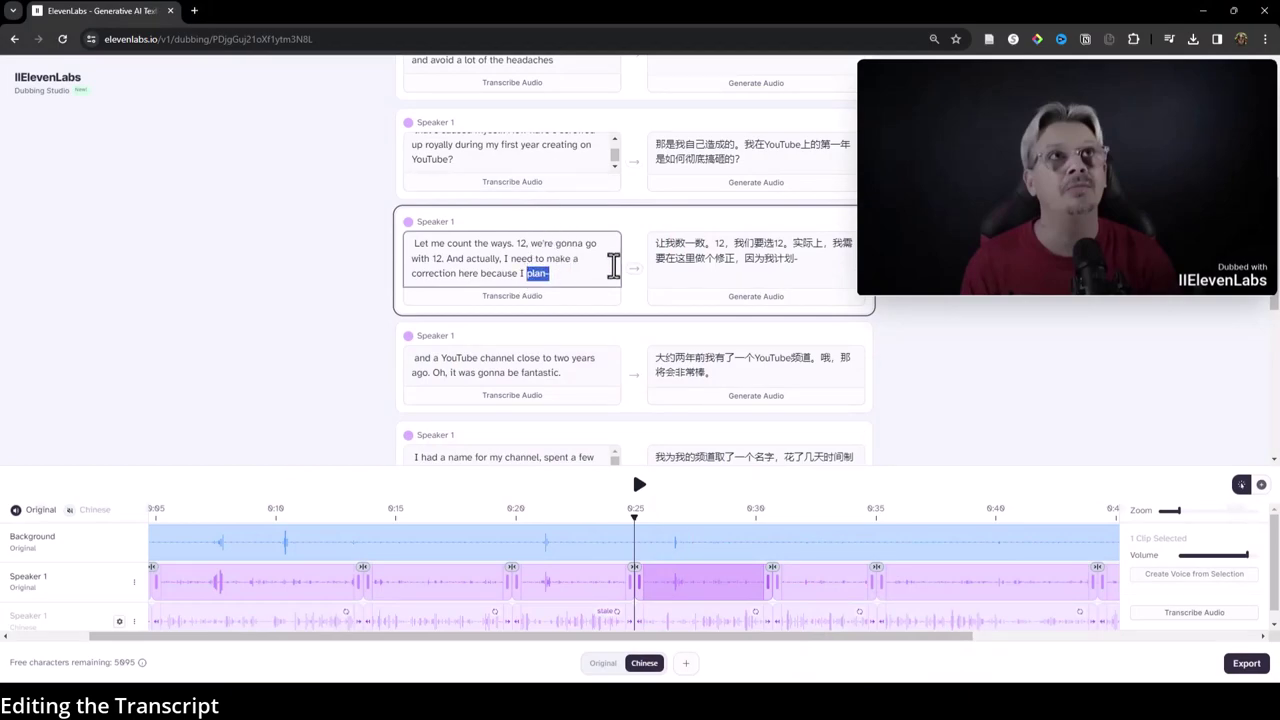
type("p")
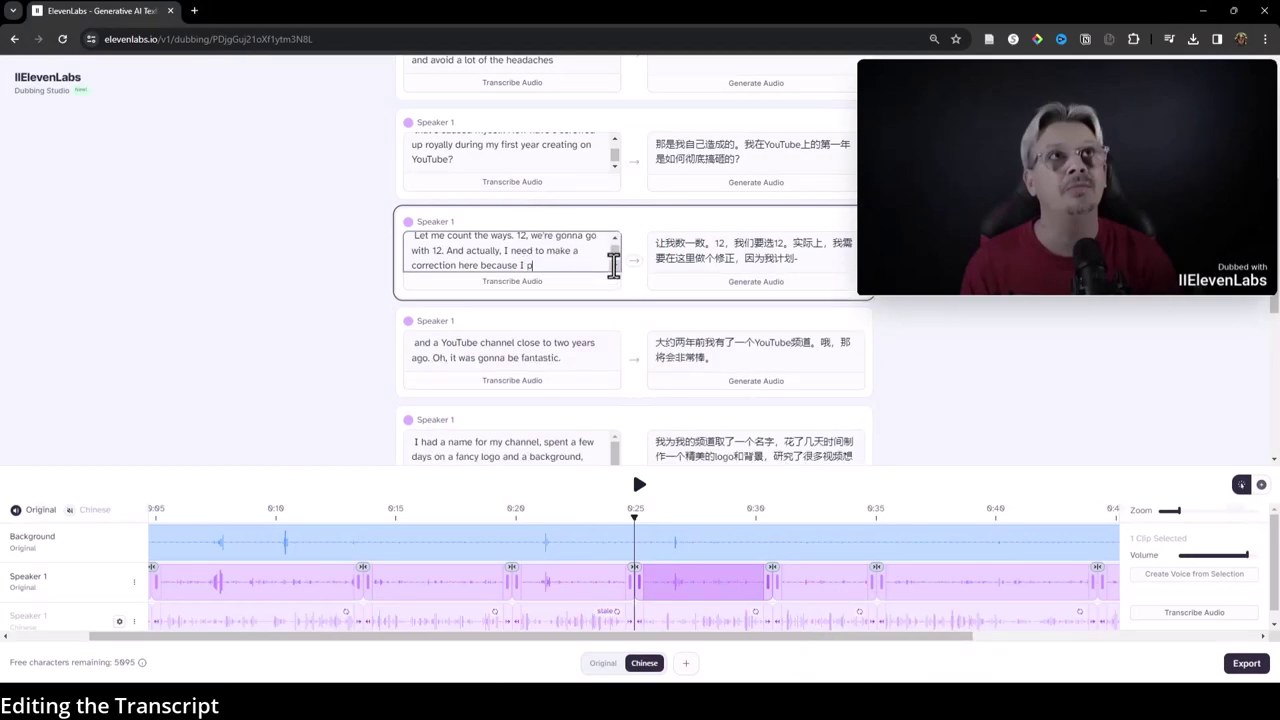
type("lan")
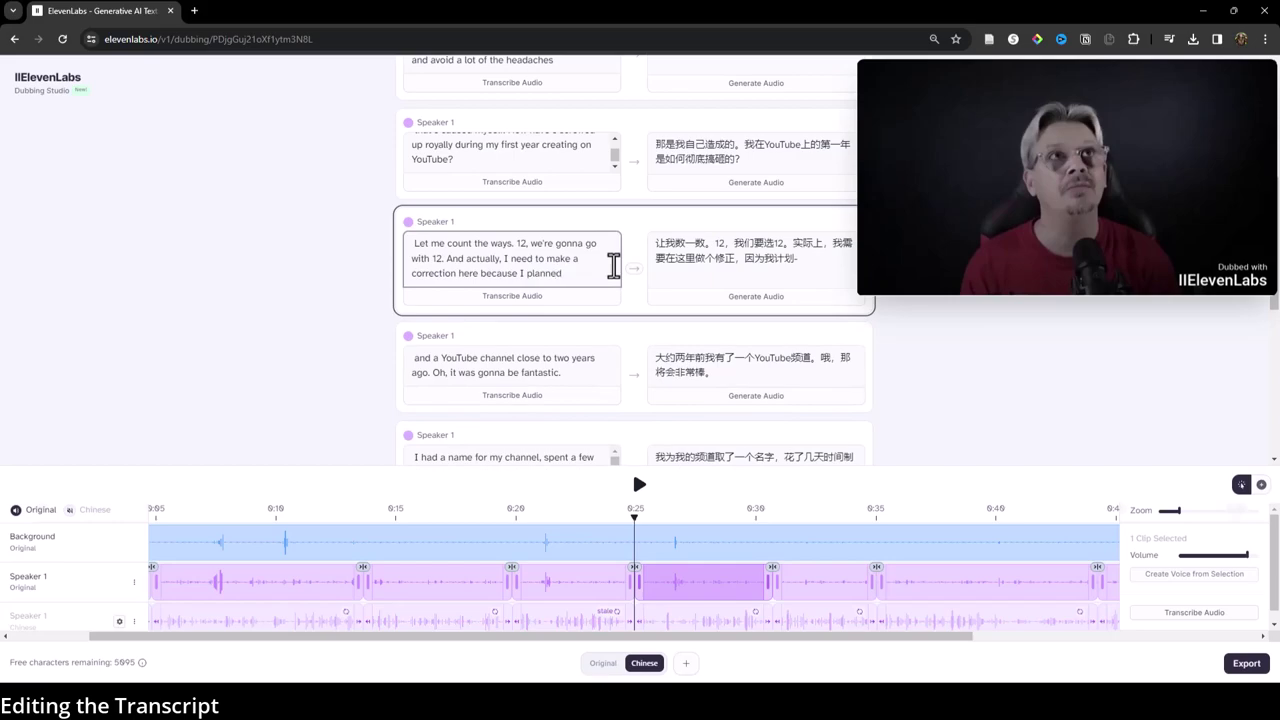
type("ned")
left_click(463, 334)
double_click(422, 253)
key("BackSpace")
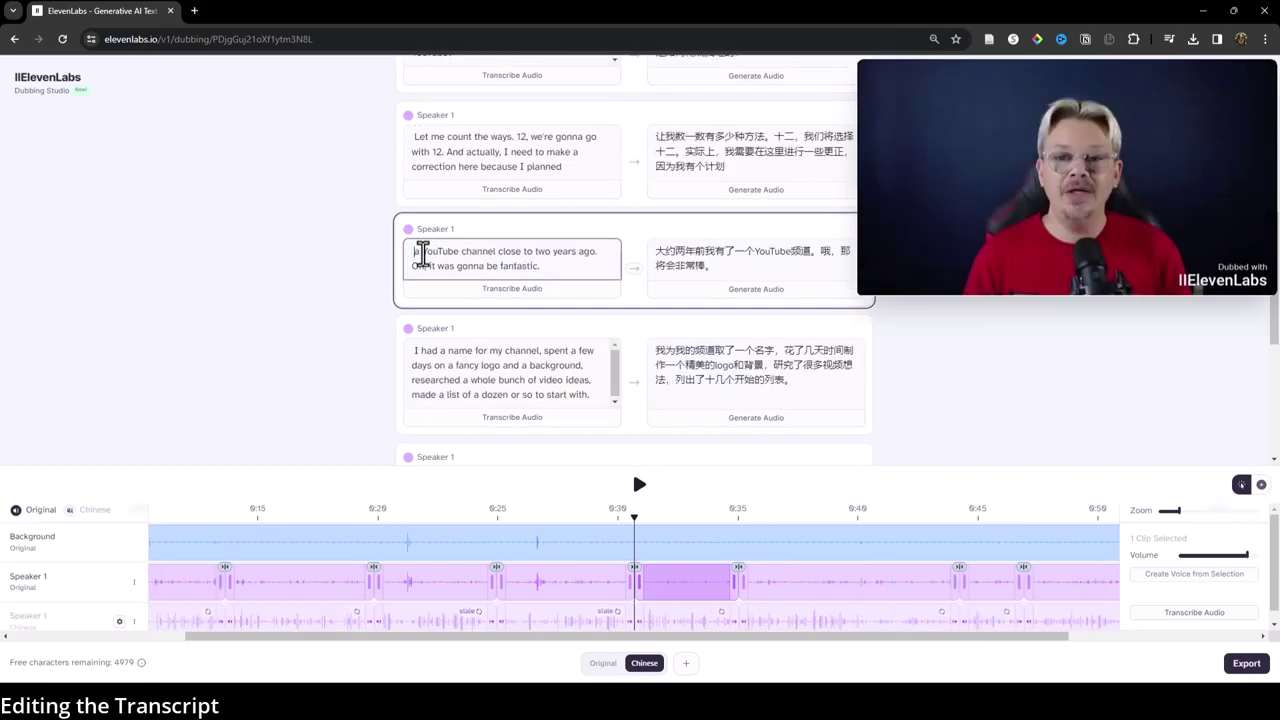
Step: Regenerate the Chinese translation of the edited 'Let me count the ways' line
left_click(572, 167)
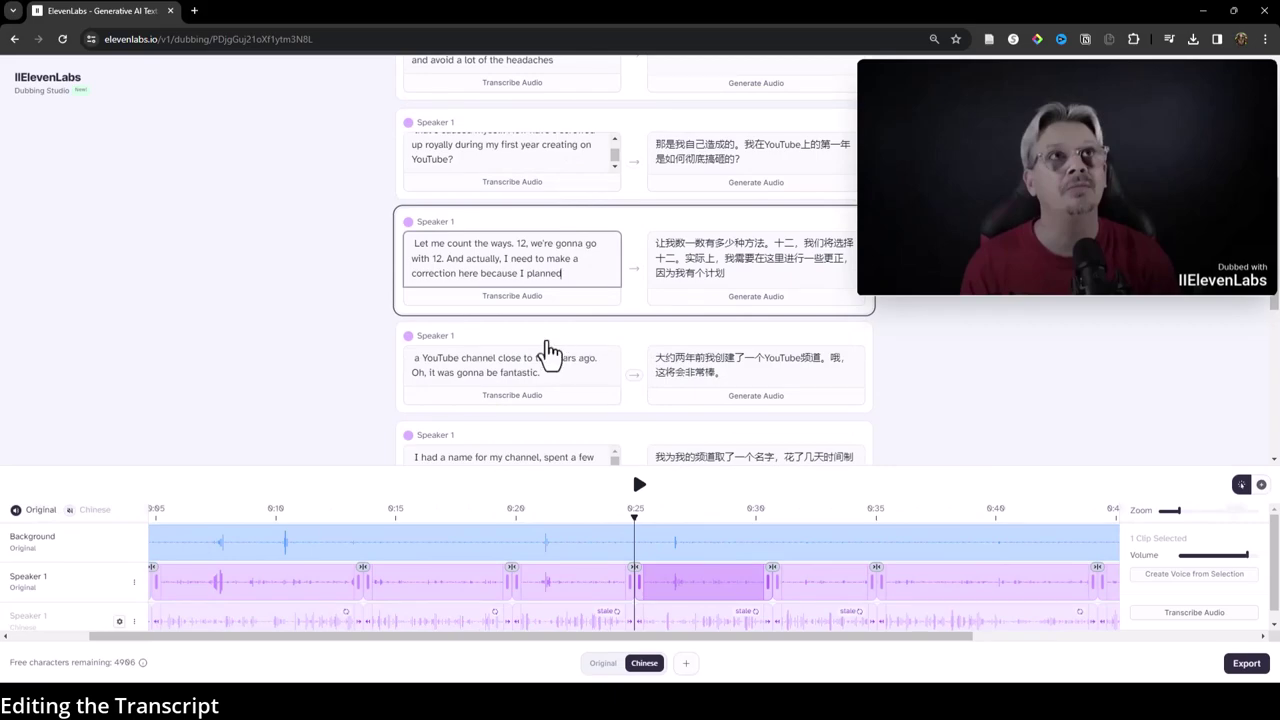
left_click(636, 275)
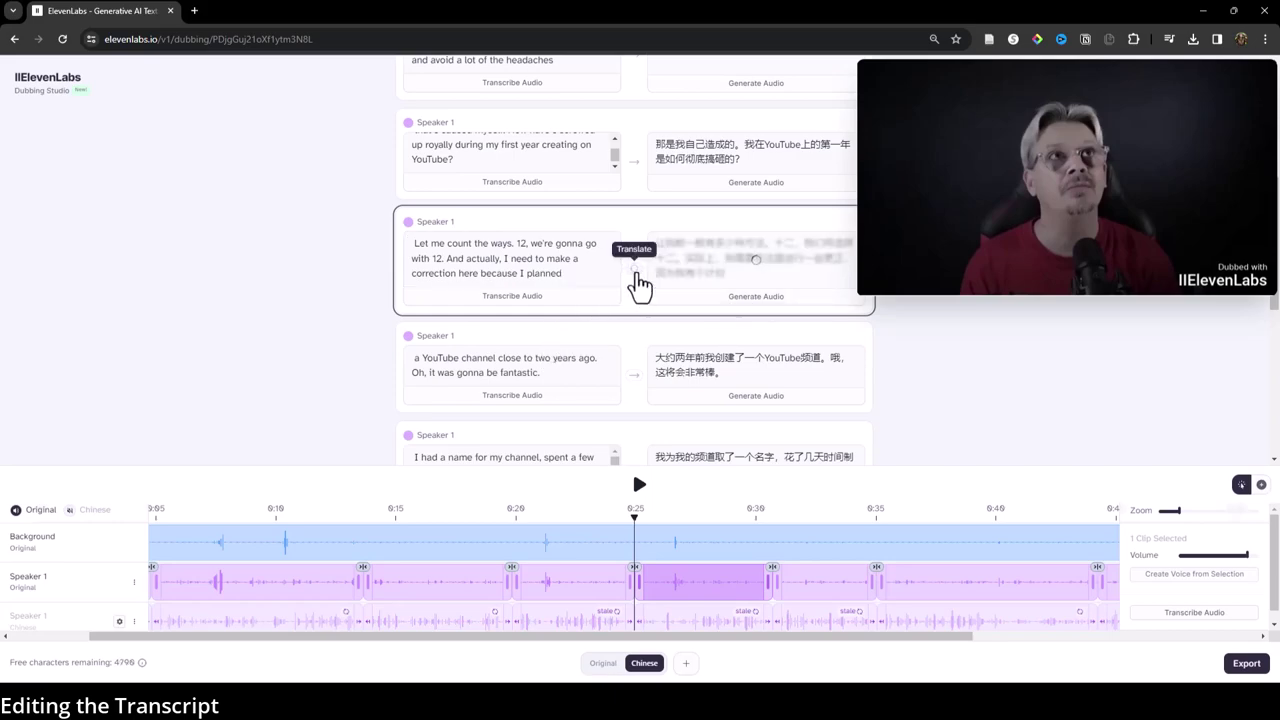
left_click(634, 377)
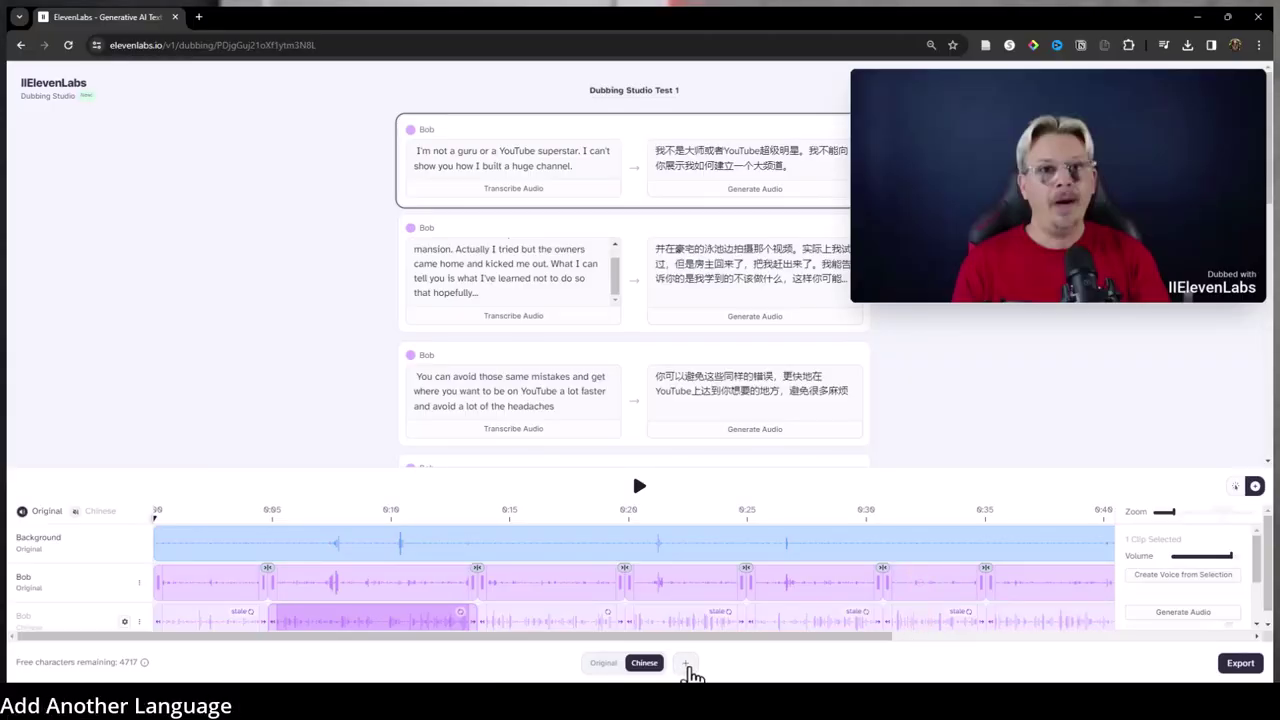
Step: Add Spanish as a new target language to the dubbing project
left_click(688, 665)
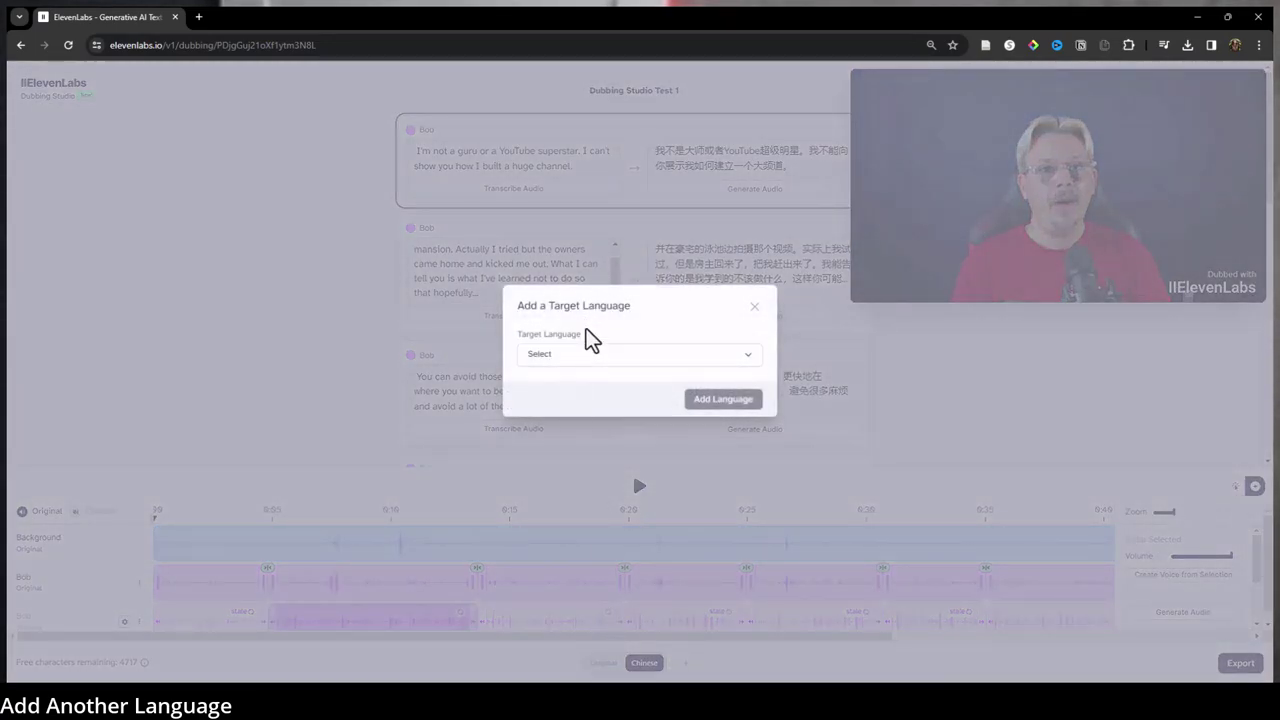
left_click(589, 355)
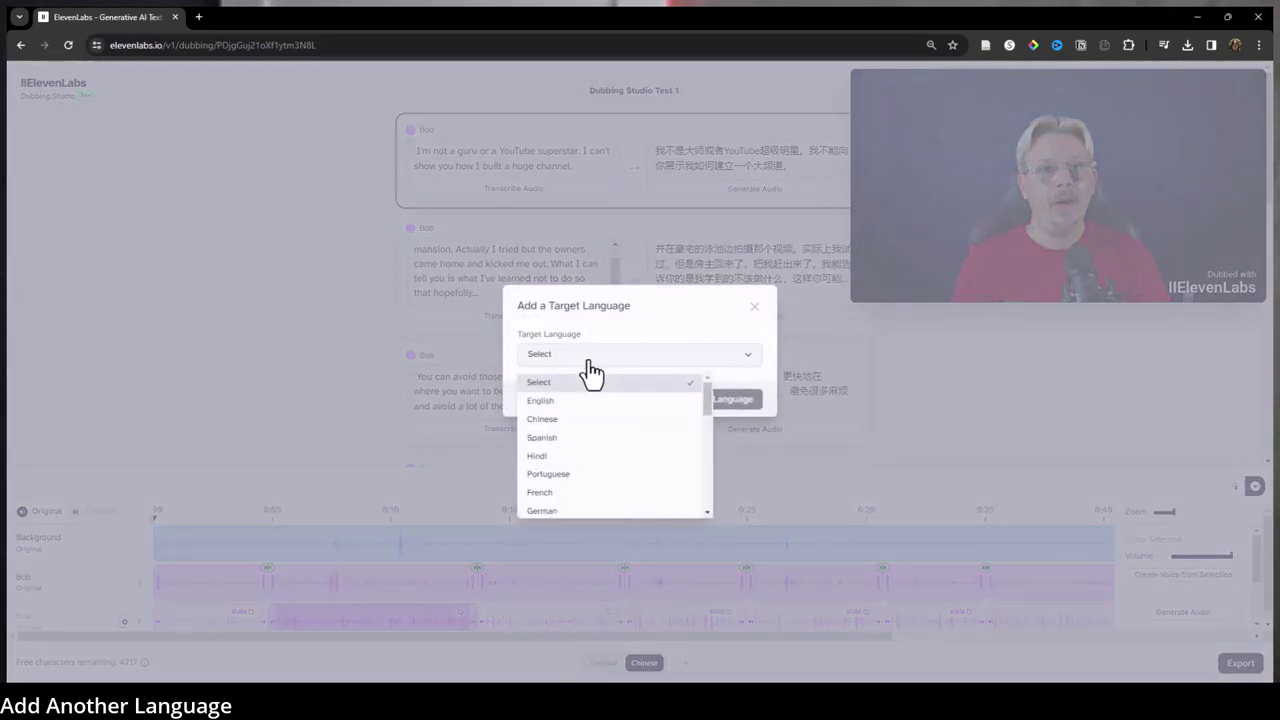
left_click(580, 438)
left_click(741, 401)
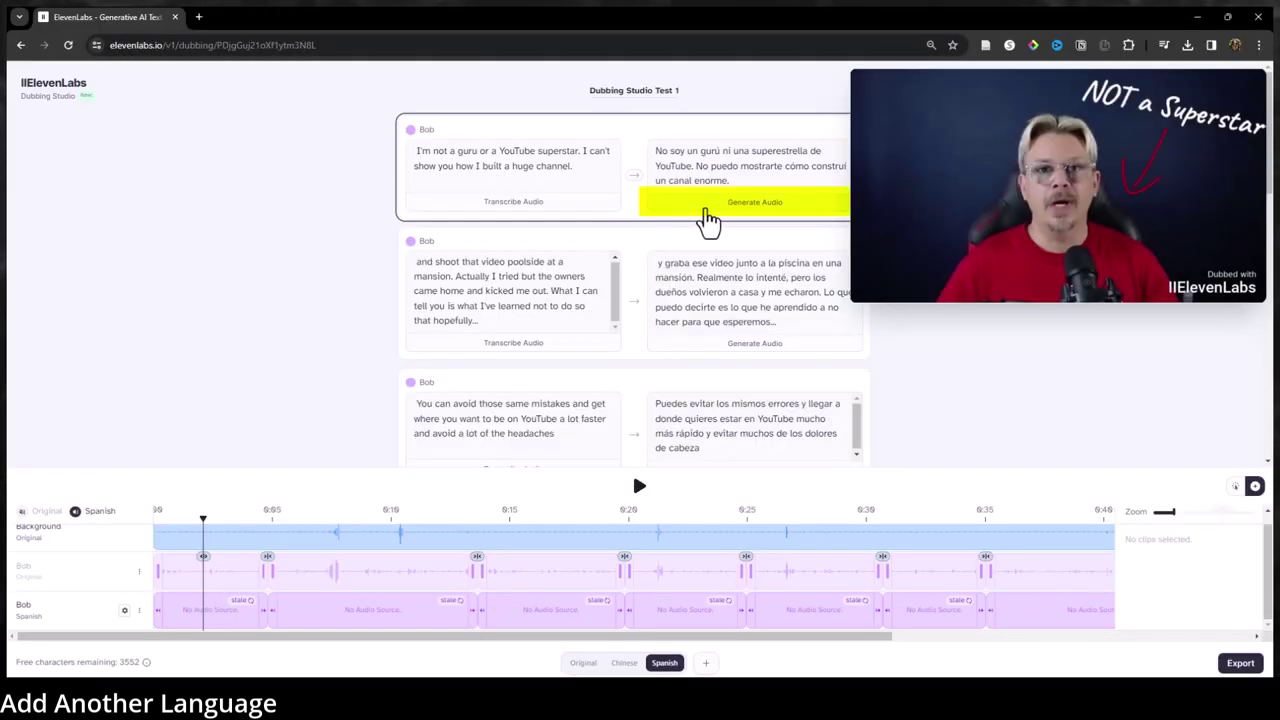
Step: Generate Spanish audio for the first two lines and play the Spanish dub from 0:00
left_click(708, 218)
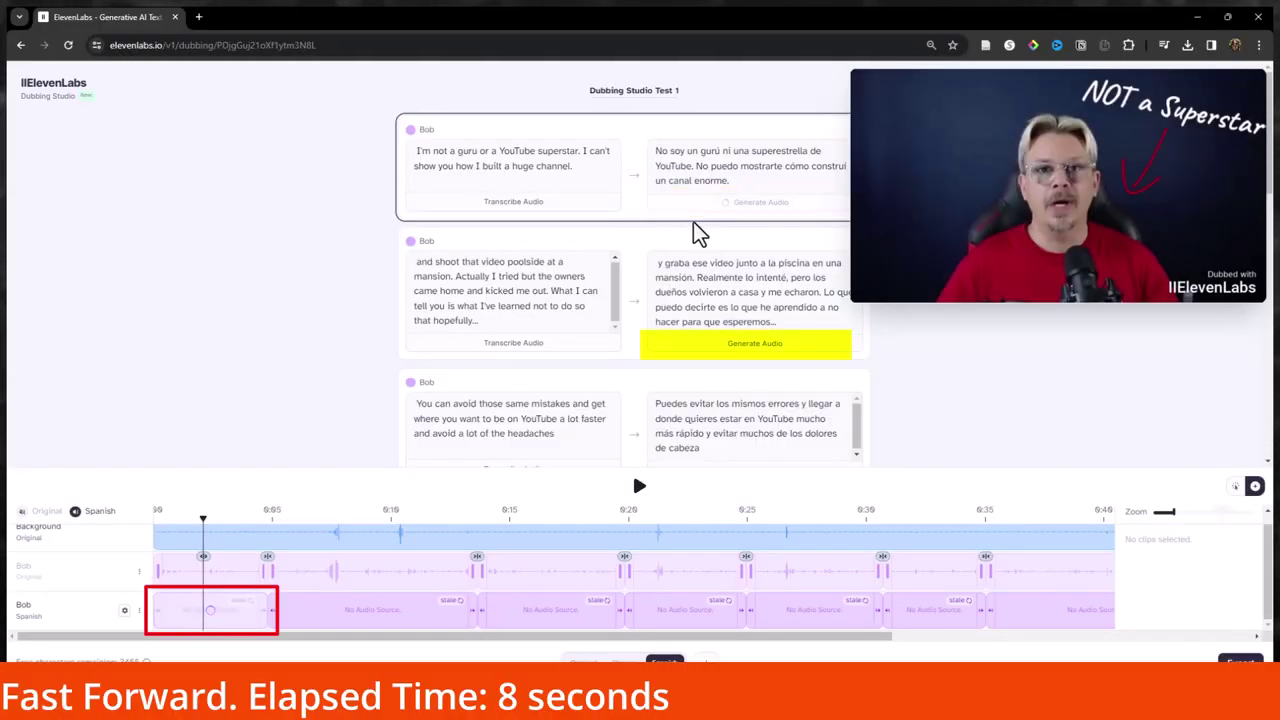
left_click(728, 348)
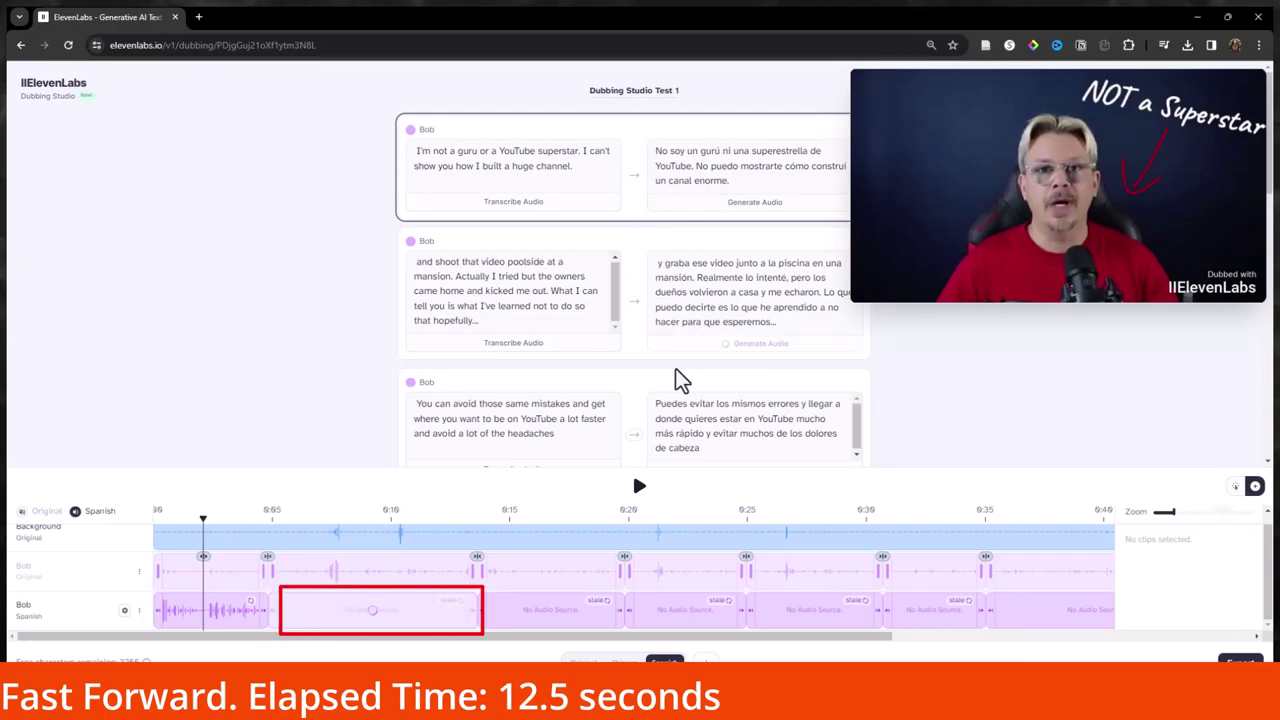
left_click_drag(203, 522, 137, 529)
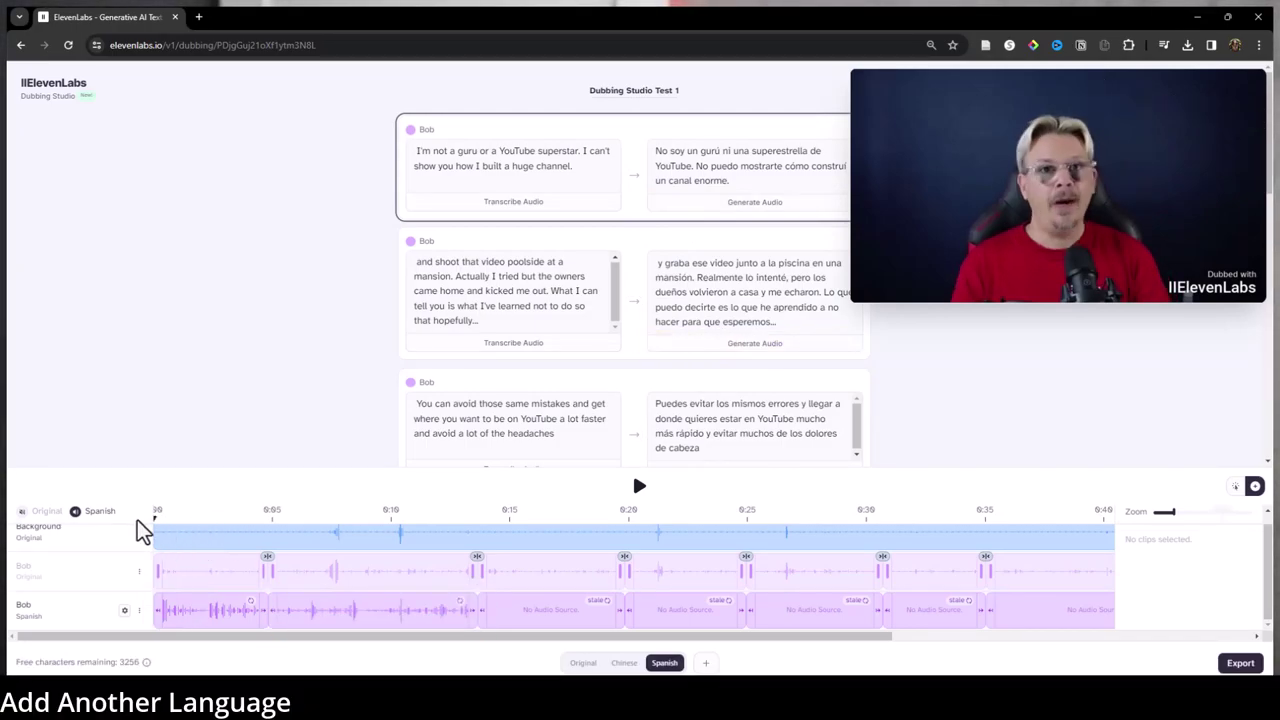
left_click(637, 490)
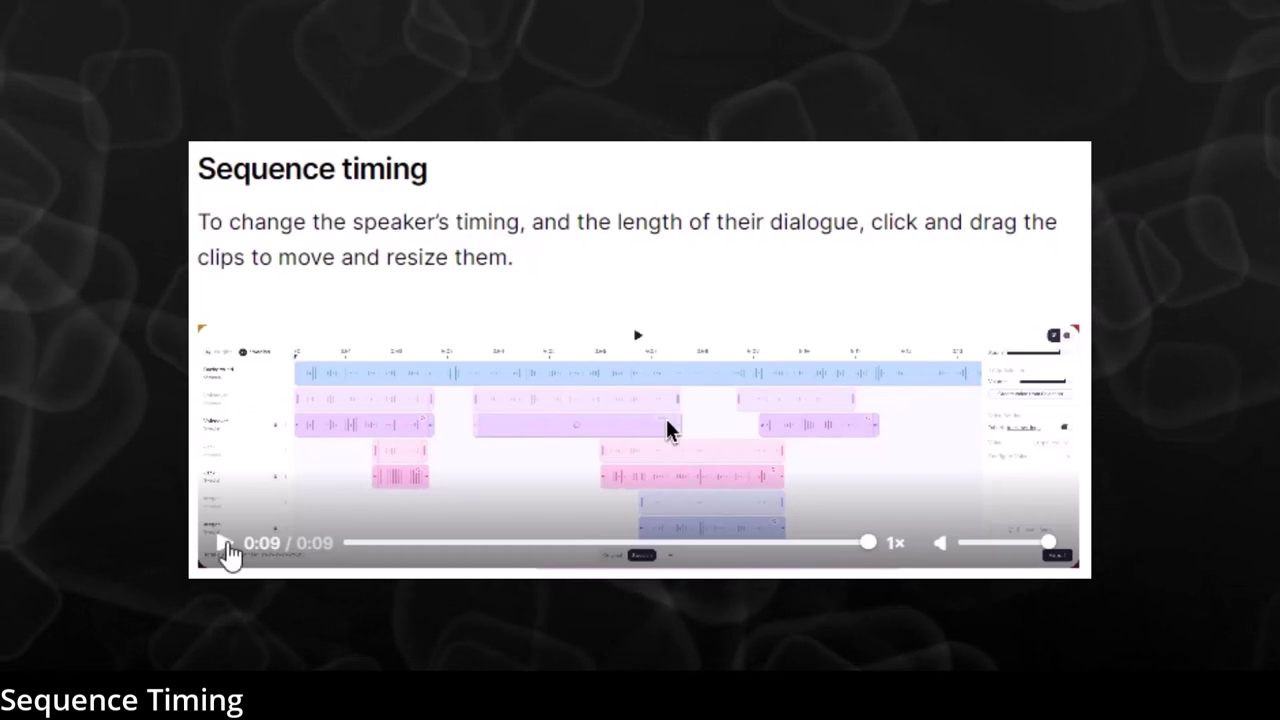
left_click(226, 549)
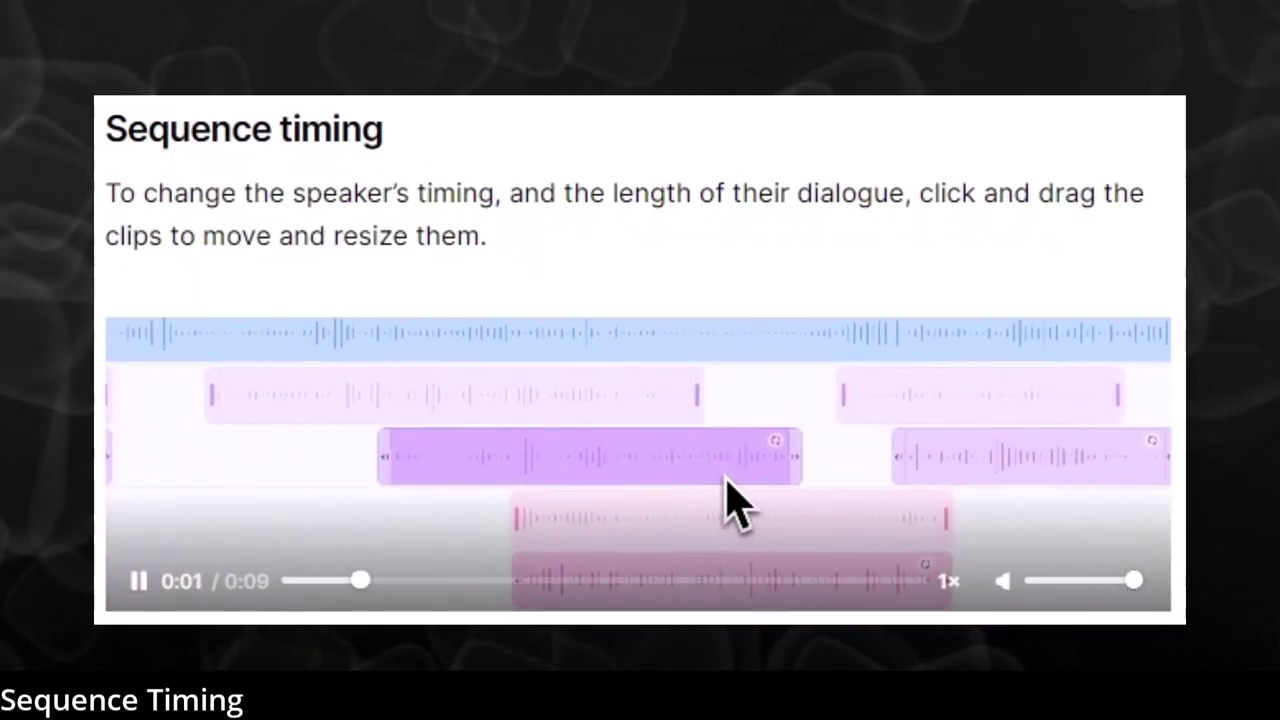